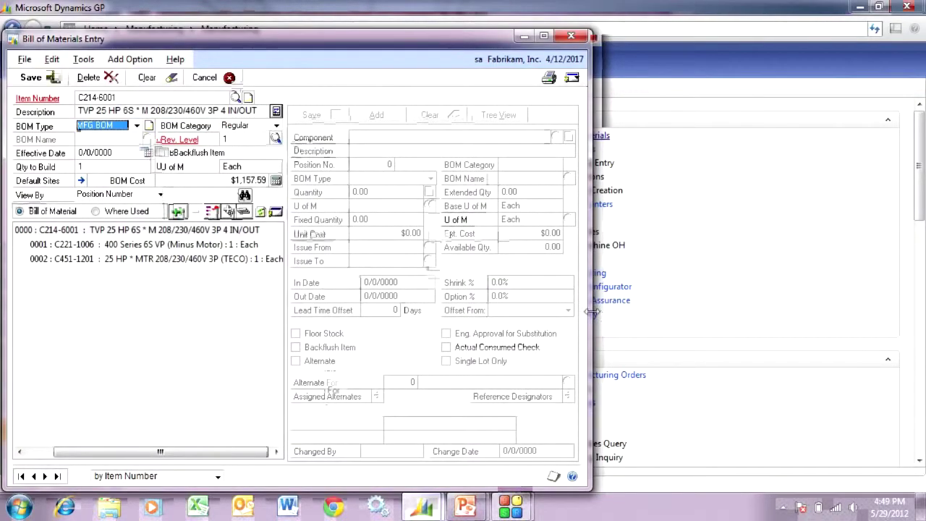
# Widen the Bill of Materials Entry window showing C214-6001's MFG BOM and its two components.
pyautogui.moveTo(592, 319); pyautogui.dragTo(665, 322)
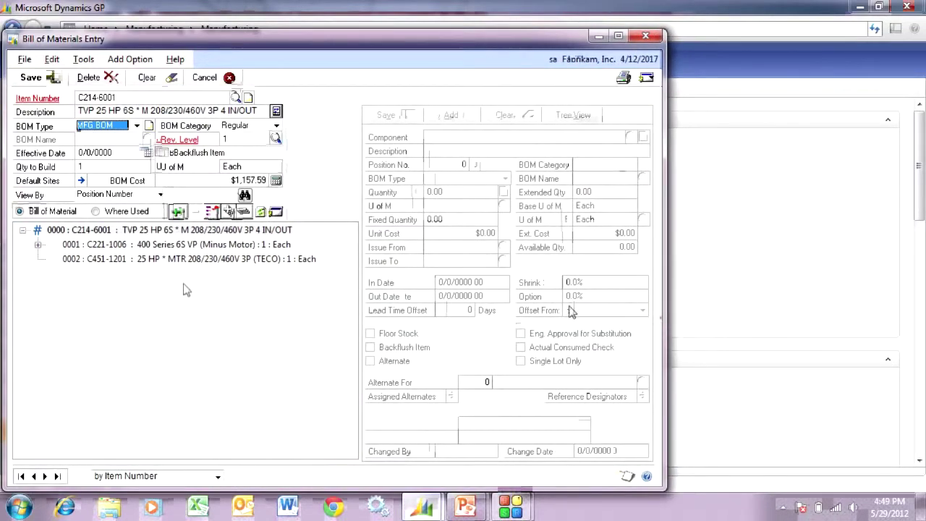
# Expand C221-1006 and C221-2006 in the BOM tree, then load C221-2006's own bill of materials.
pyautogui.click(37, 244)
pyautogui.click(52, 259)
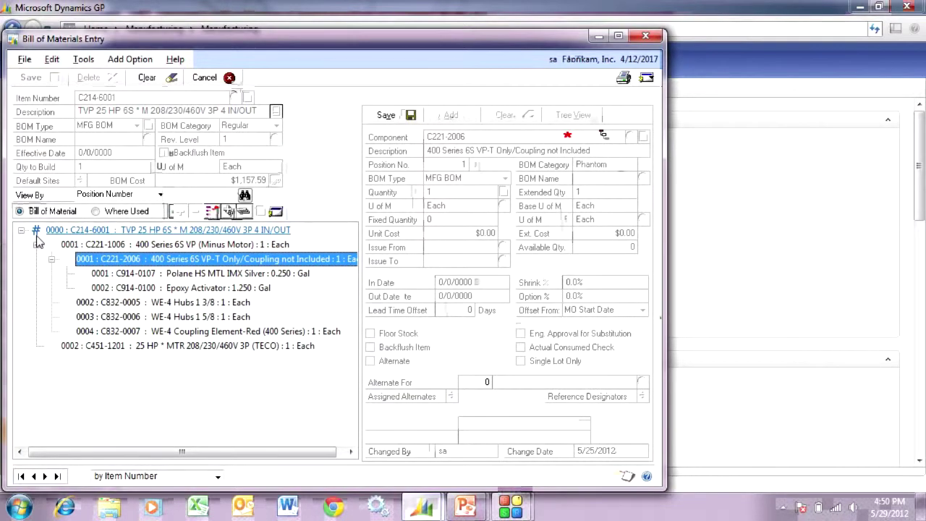
pyautogui.click(110, 246)
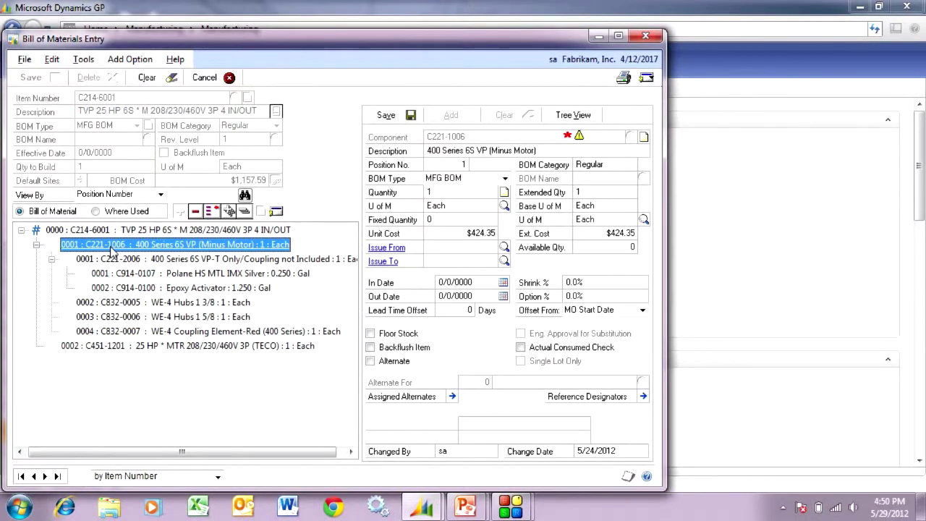
pyautogui.click(119, 259)
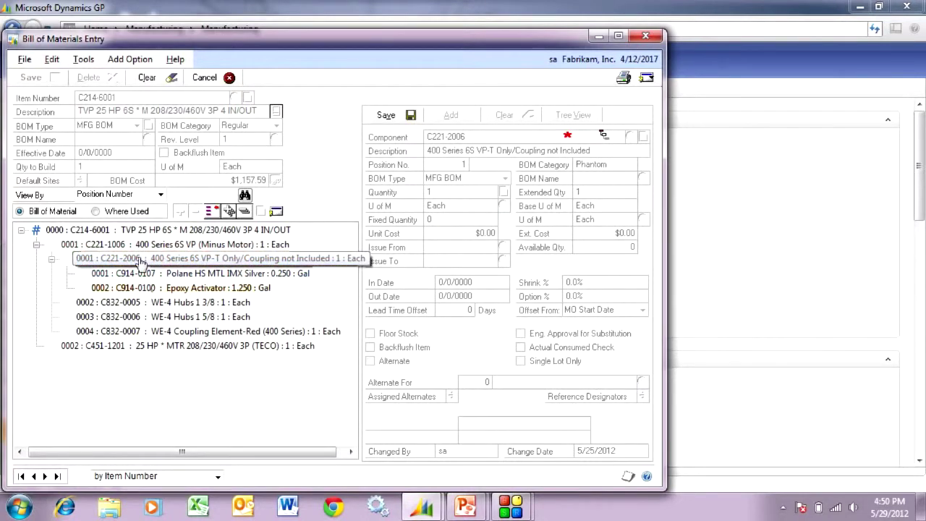
pyautogui.click(212, 211)
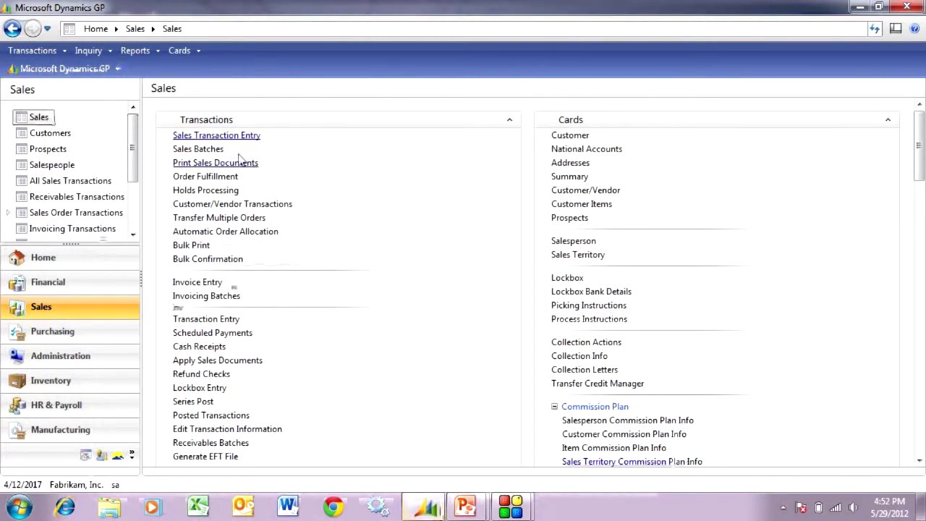
# Start a new sales order for customer Astor Suites in batch STEVE.
pyautogui.click(216, 136)
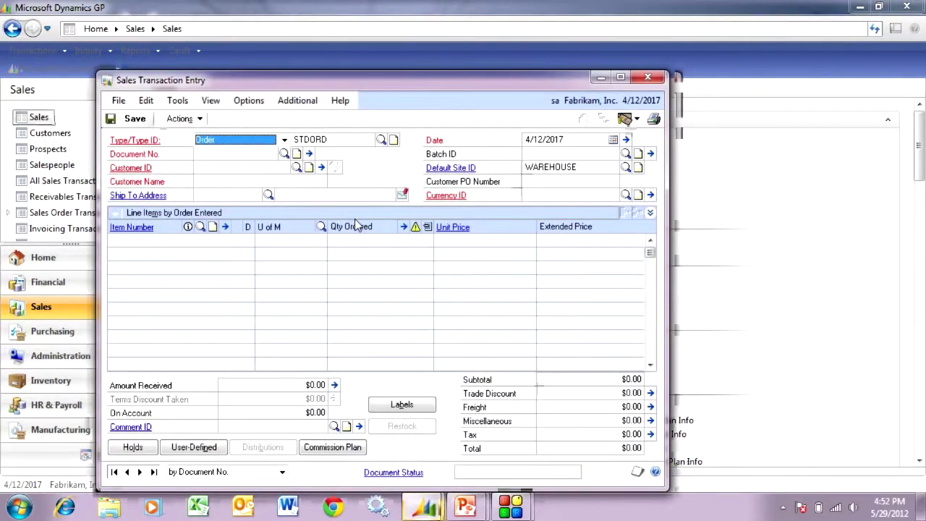
pyautogui.press('Tab')
pyautogui.press('Tab')
pyautogui.click(297, 167)
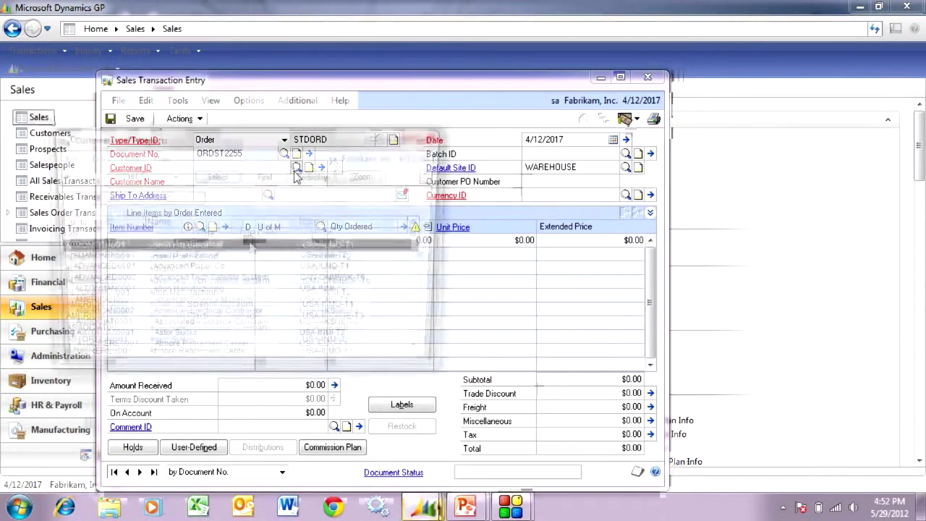
pyautogui.doubleClick(195, 344)
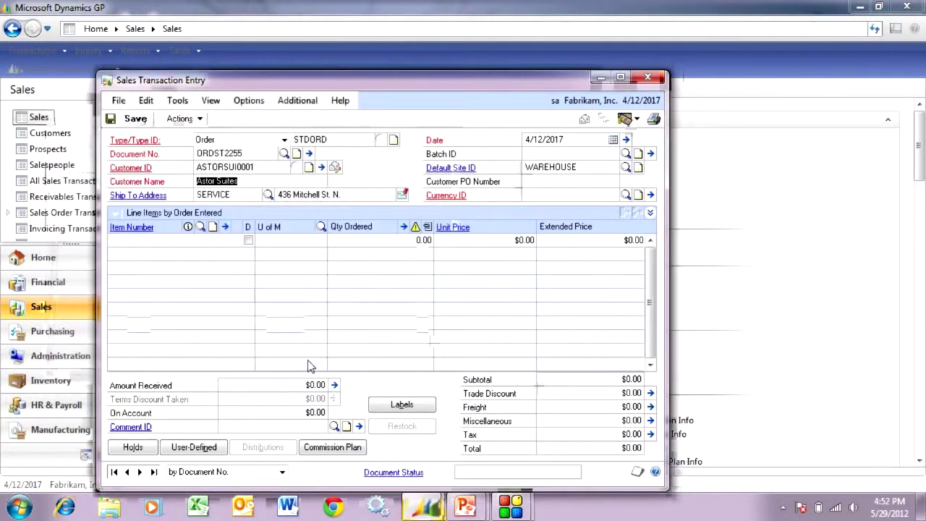
pyautogui.press('Tab')
pyautogui.press('Tab')
pyautogui.write('STEVE')
pyautogui.press('Tab')
pyautogui.press('Tab')
pyautogui.press('Tab')
pyautogui.press('Tab')
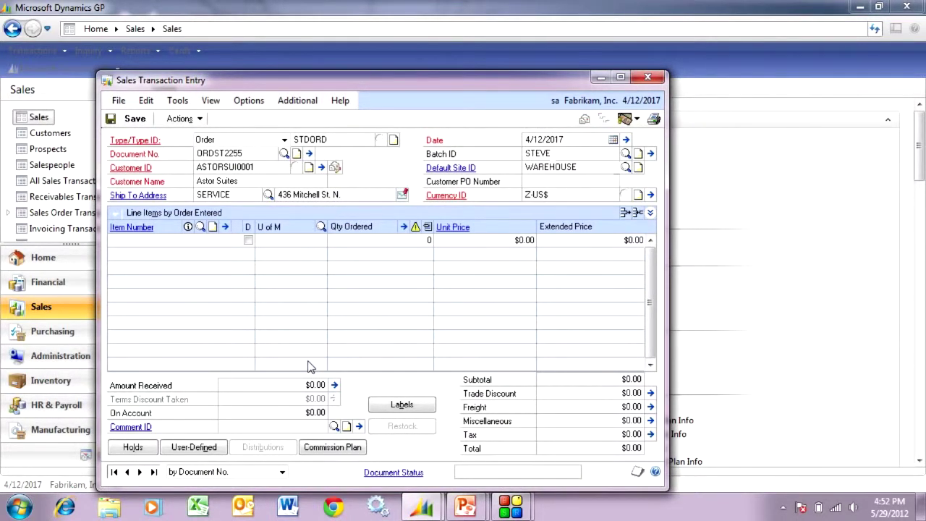
# Add item C214-6001 as the order line at $6,011.25.
pyautogui.write('C21')
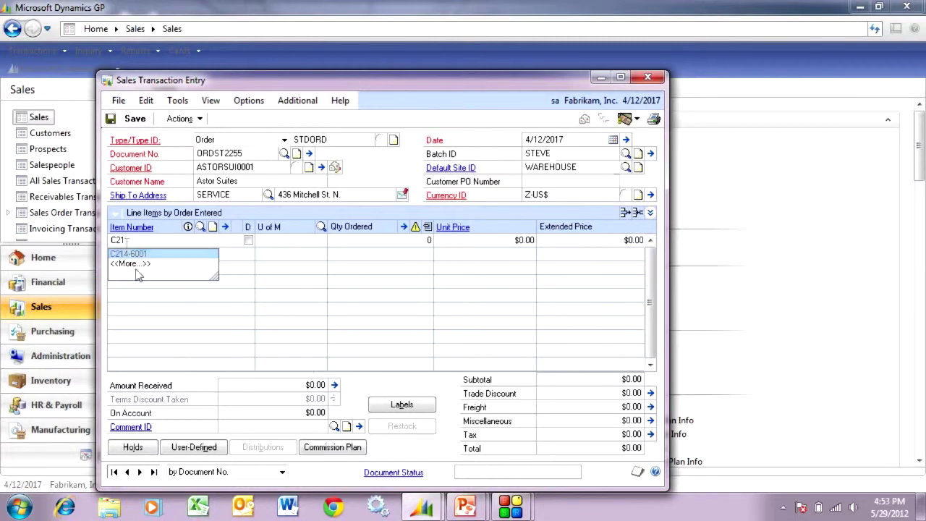
pyautogui.click(129, 254)
pyautogui.press('Tab')
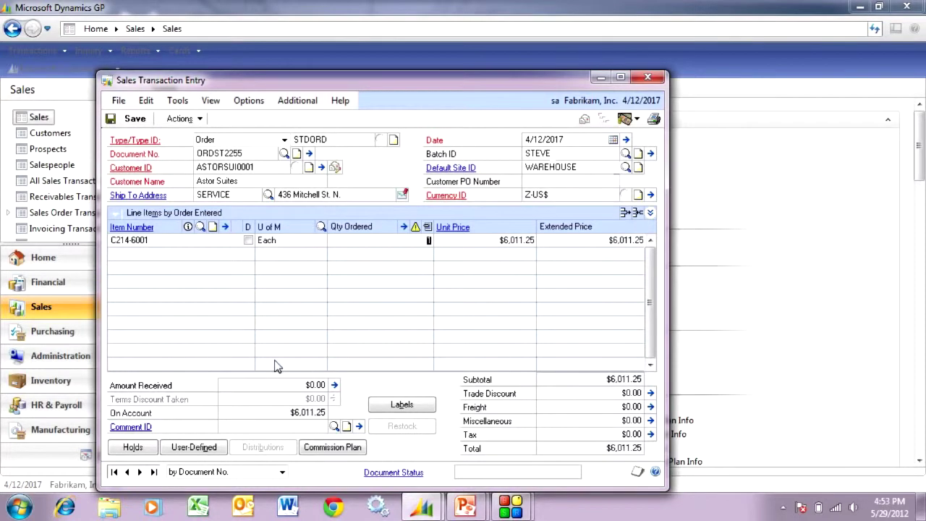
pyautogui.click(324, 388)
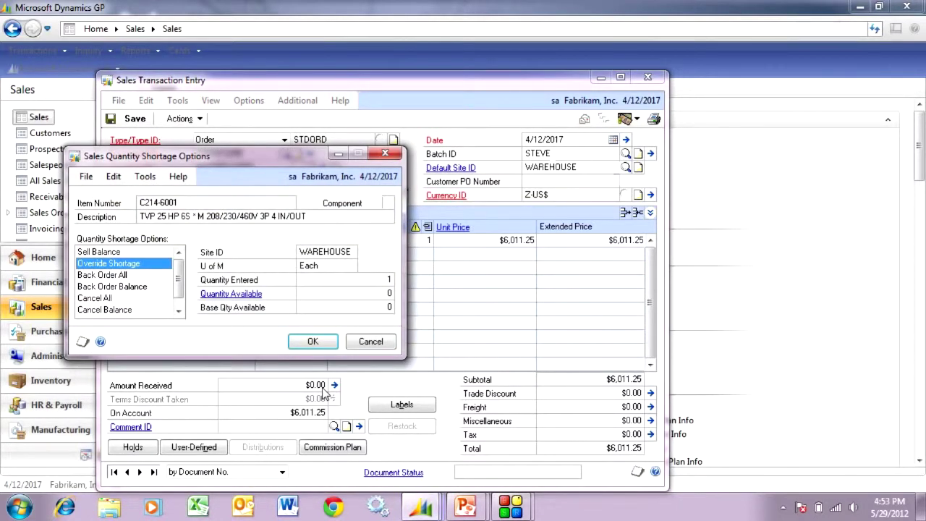
# Choose Back Order All for the C214-6001 shortage and confirm.
pyautogui.click(113, 277)
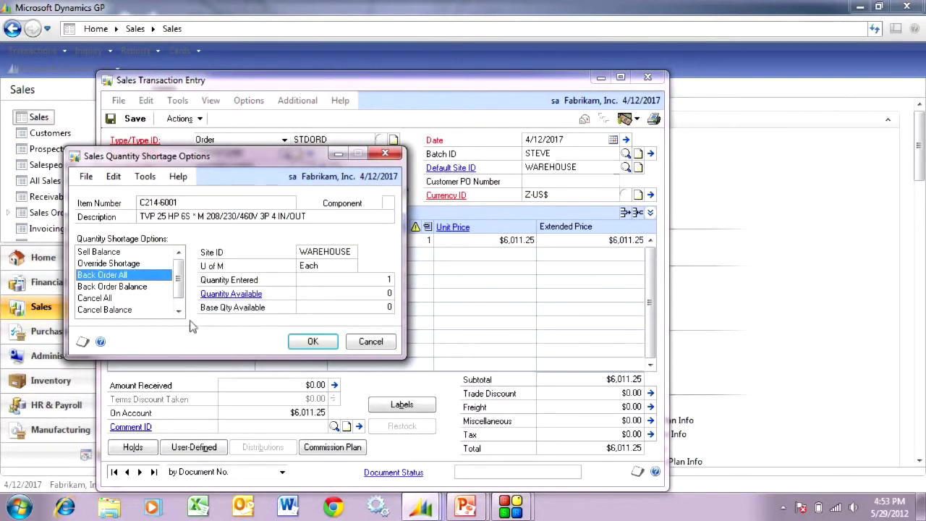
pyautogui.click(311, 343)
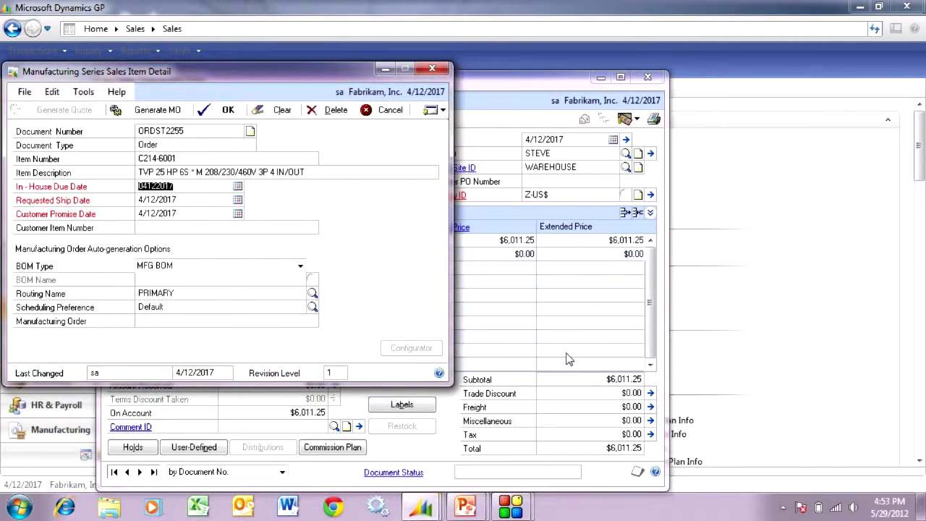
# Generate an MO for the C214-6001 line, declining the transaction log and message suppression.
pyautogui.click(142, 113)
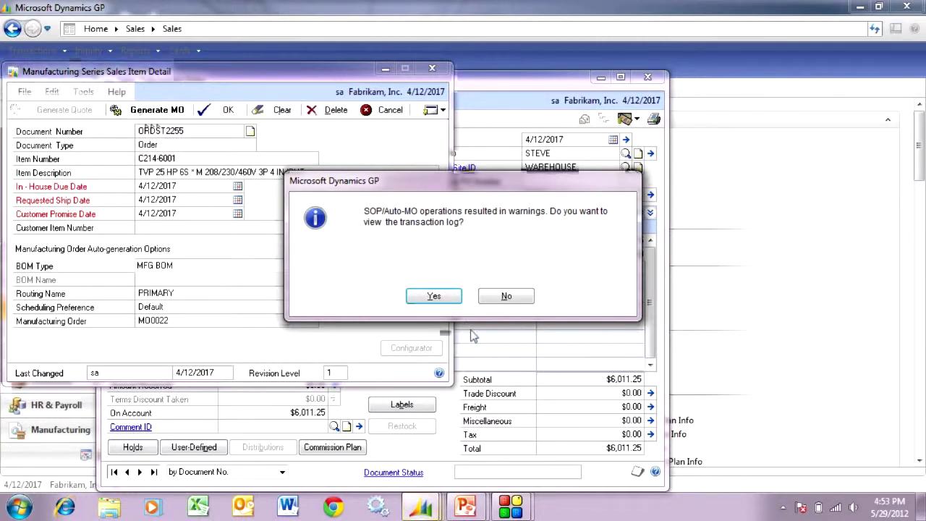
pyautogui.click(501, 302)
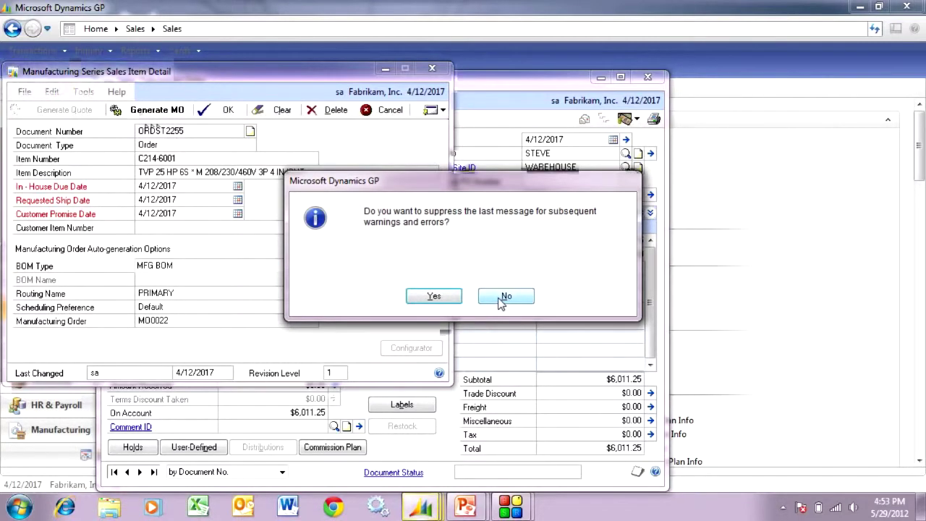
pyautogui.click(499, 301)
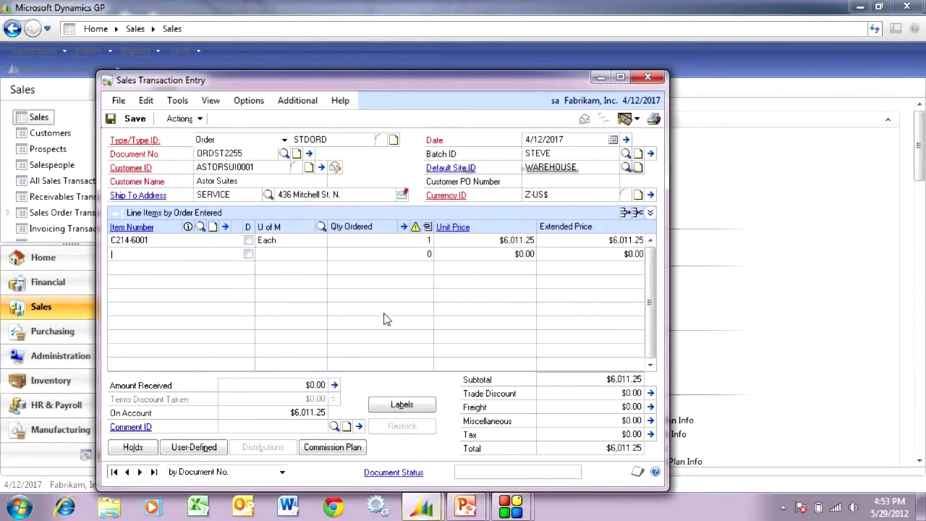
# Save the sales order and run a six-month full MRP regeneration without printing the exception report.
pyautogui.click(128, 119)
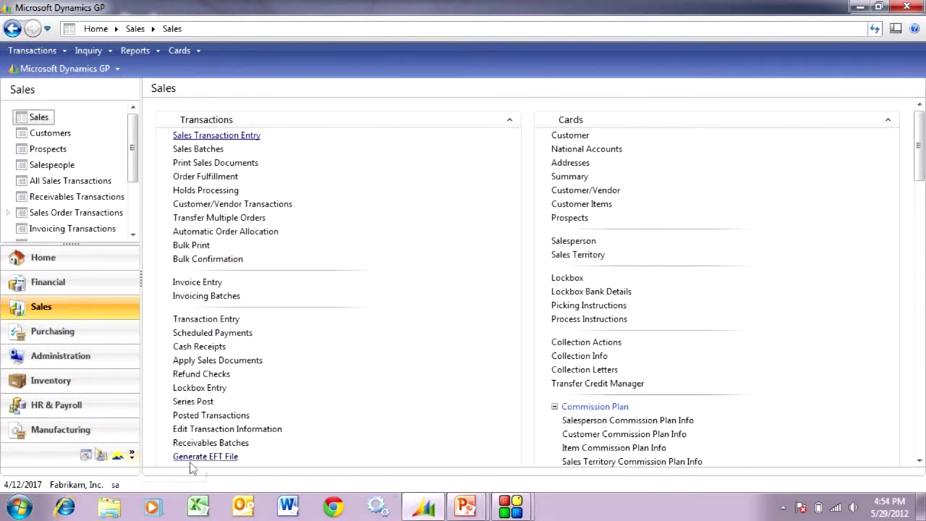
pyautogui.click(59, 432)
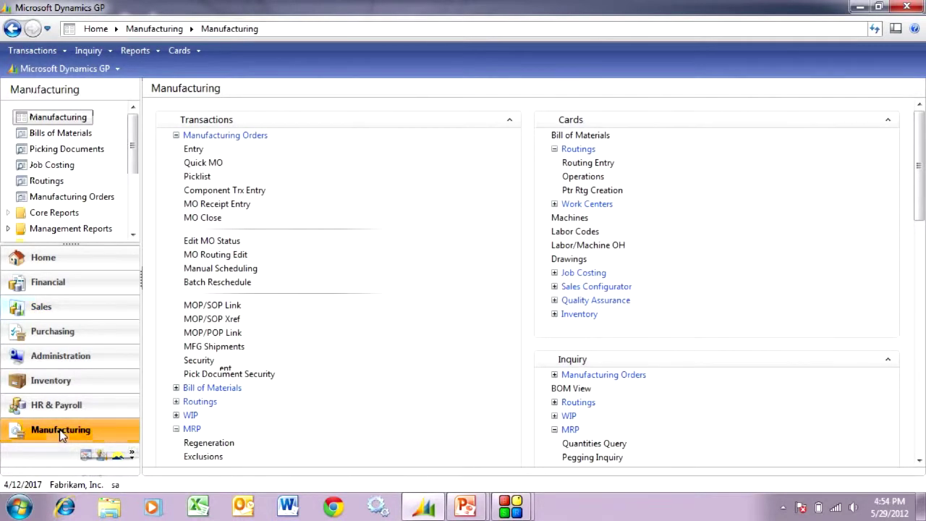
pyautogui.click(209, 443)
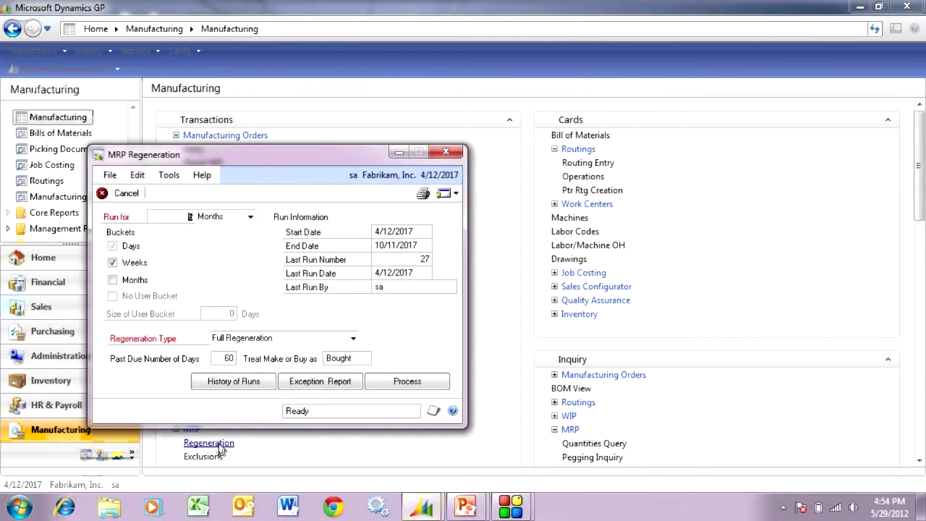
pyautogui.click(433, 383)
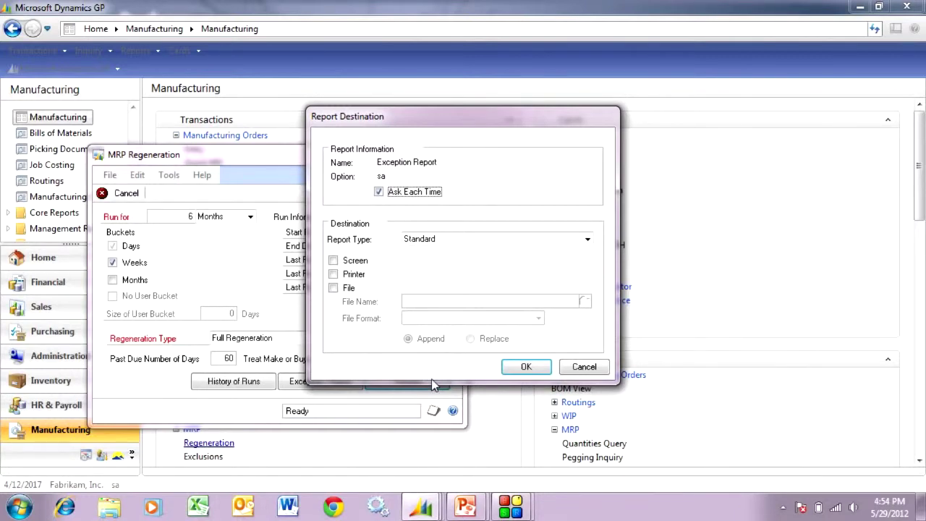
pyautogui.click(585, 367)
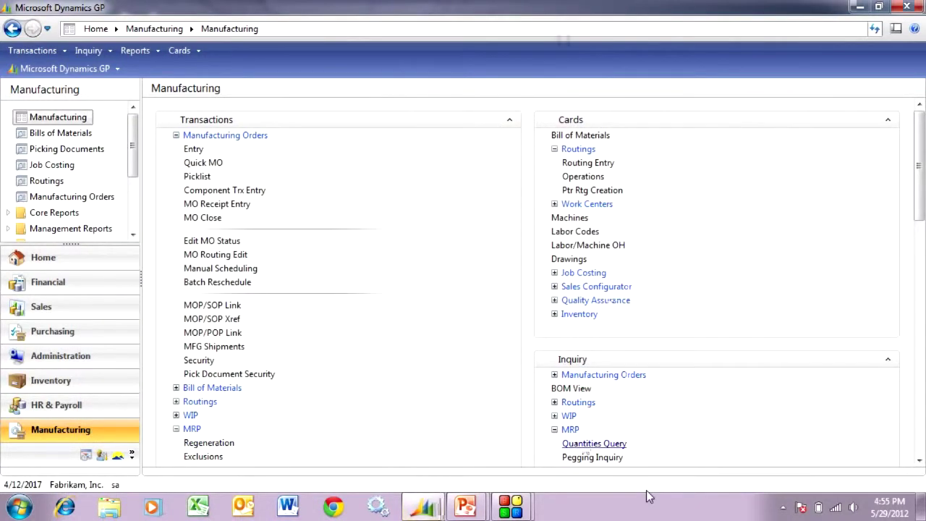
# In MRP Quantities Query, open the planned make order for C221-1006, quantity 1, due 4/12/2017.
pyautogui.click(588, 444)
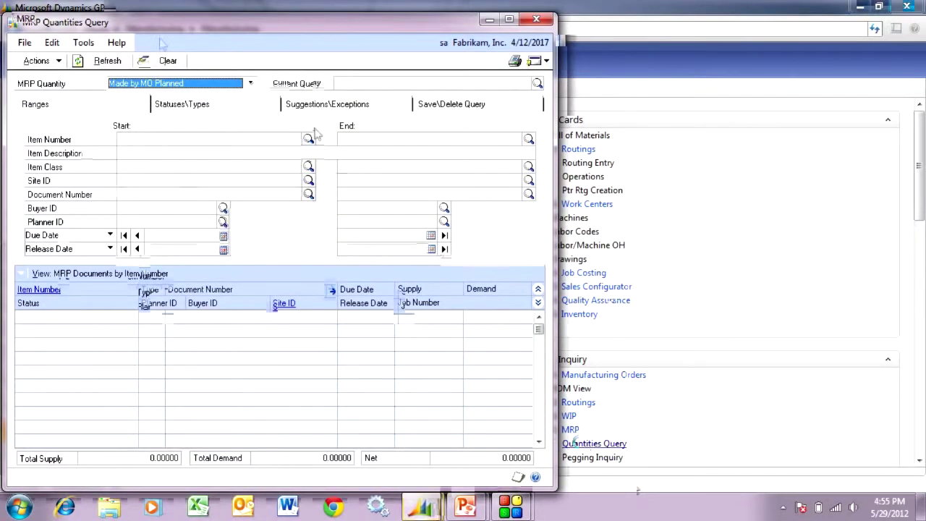
pyautogui.click(97, 61)
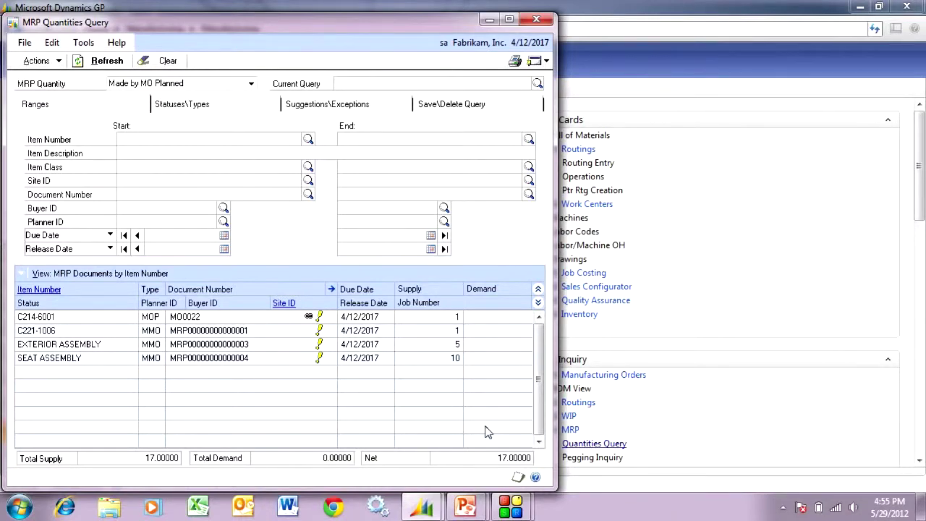
pyautogui.click(165, 321)
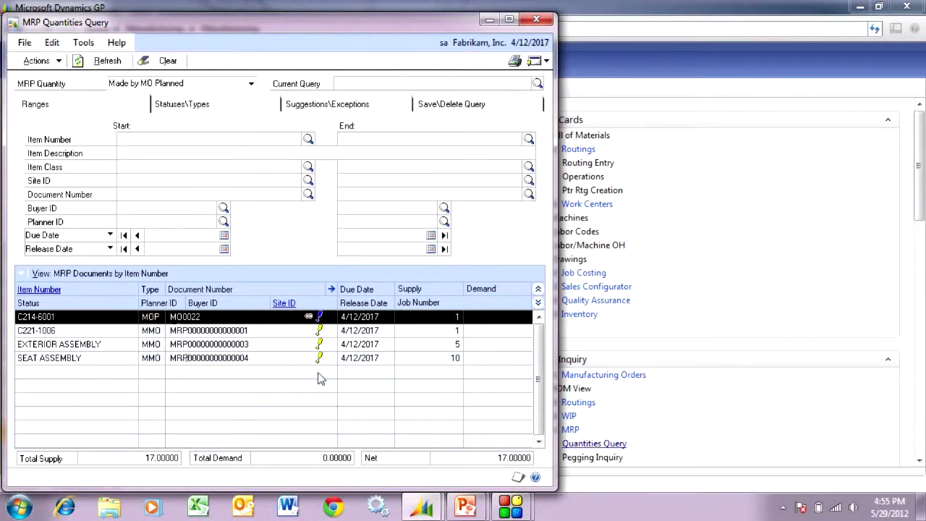
pyautogui.click(167, 335)
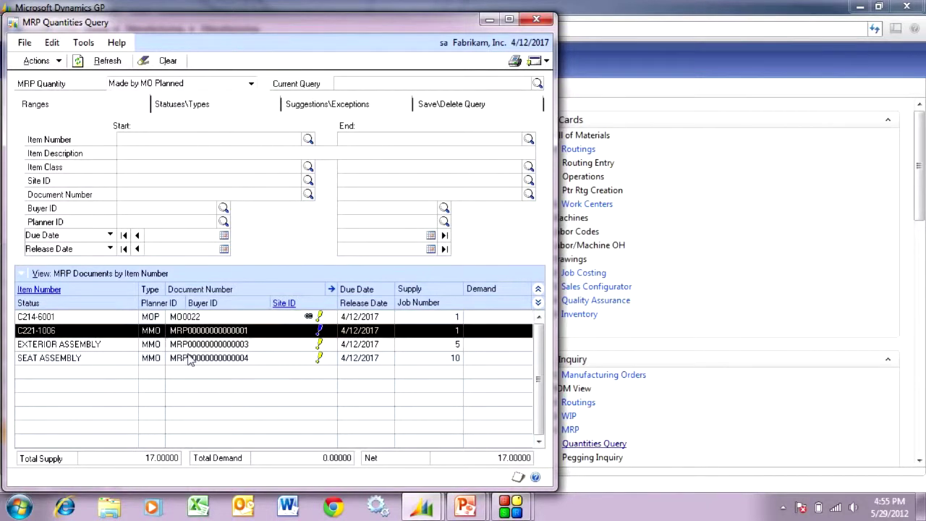
pyautogui.doubleClick(150, 335)
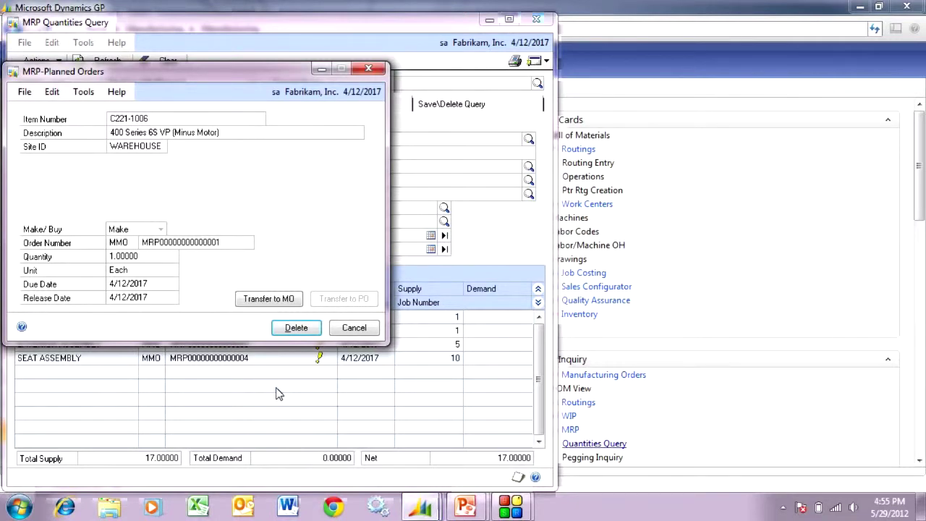
# Transfer the C221-1006 planned order to MO0023, schedule and save it, then close the MRP windows.
pyautogui.click(266, 302)
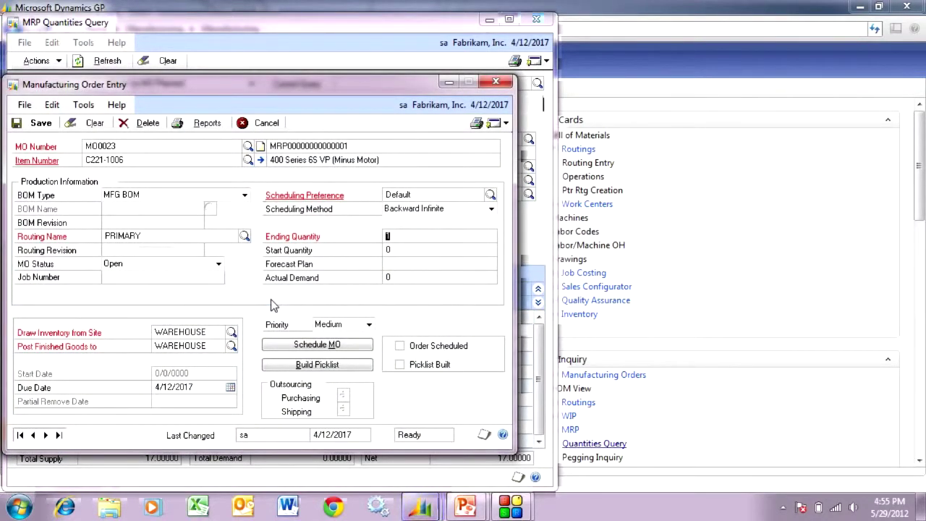
pyautogui.click(292, 346)
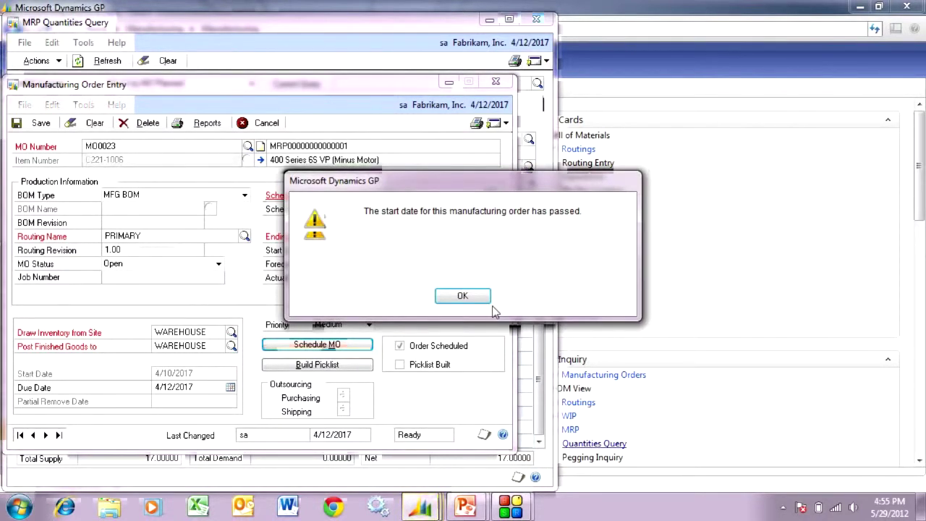
pyautogui.click(469, 295)
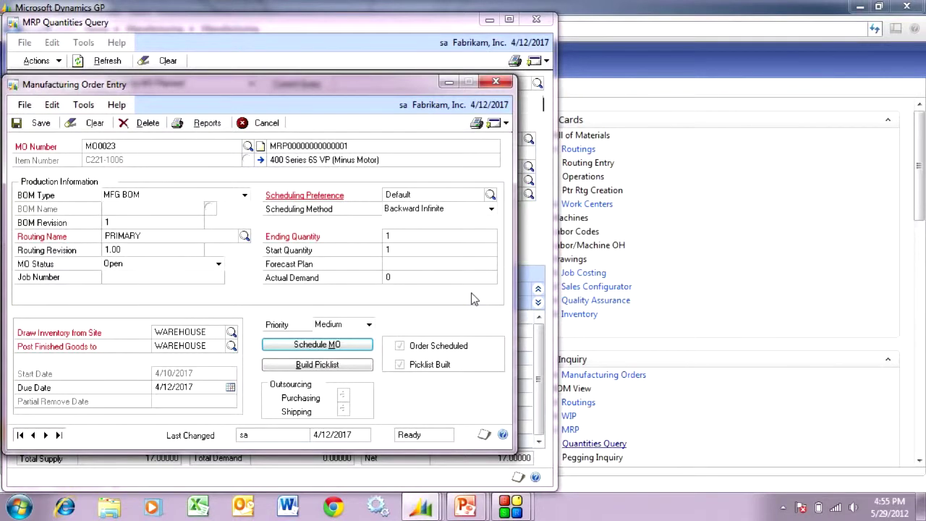
pyautogui.click(27, 124)
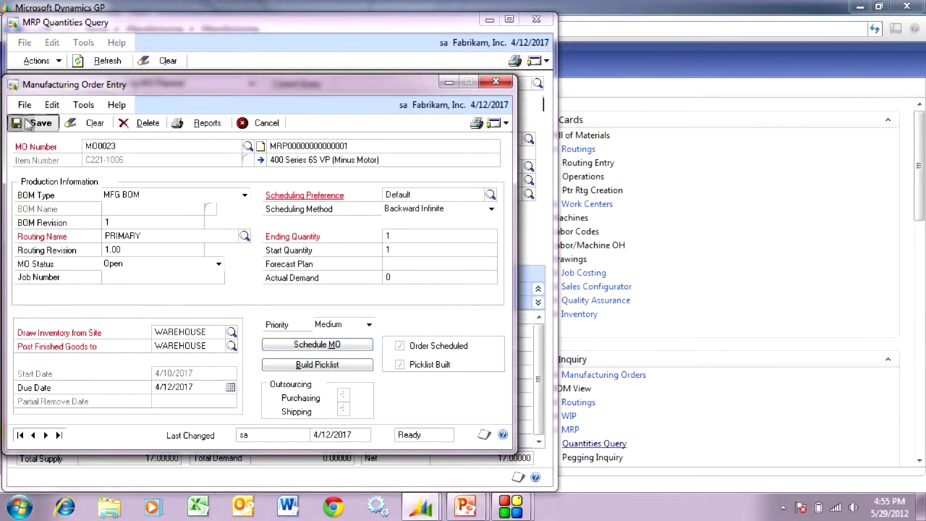
pyautogui.click(495, 81)
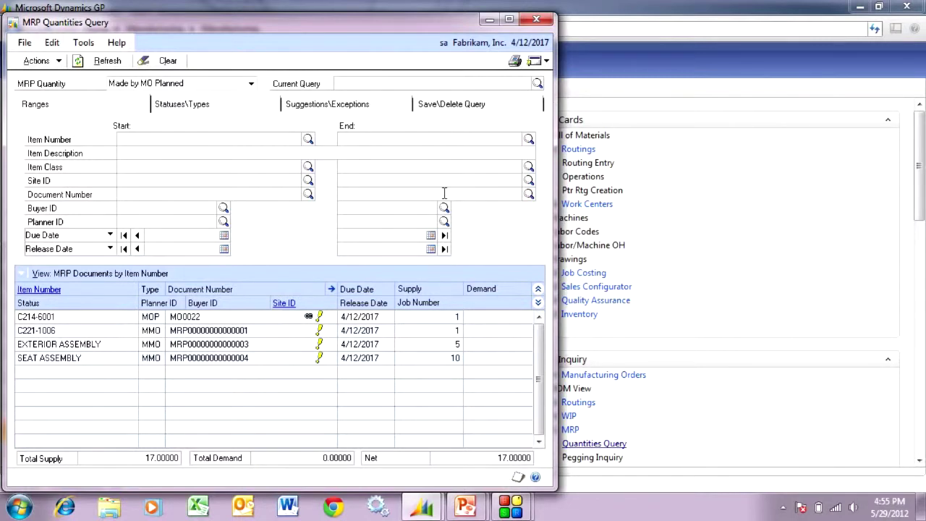
pyautogui.click(536, 20)
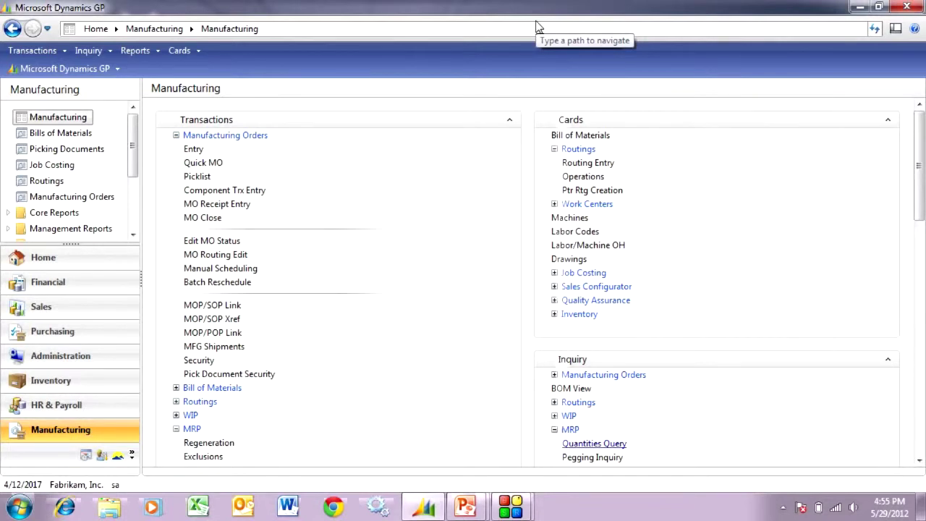
# Mark all six shortage items in Purchase Request Resolution and create POs for the three vendors.
pyautogui.click(40, 335)
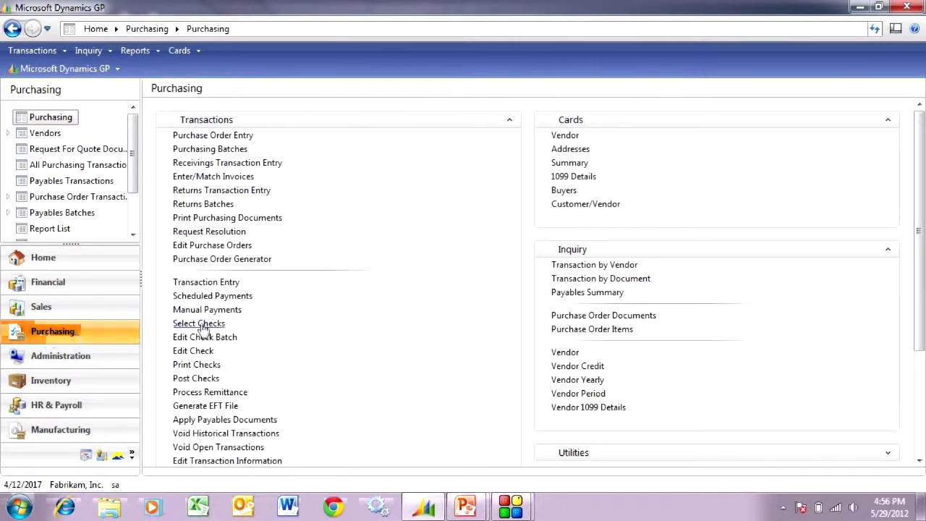
pyautogui.click(204, 232)
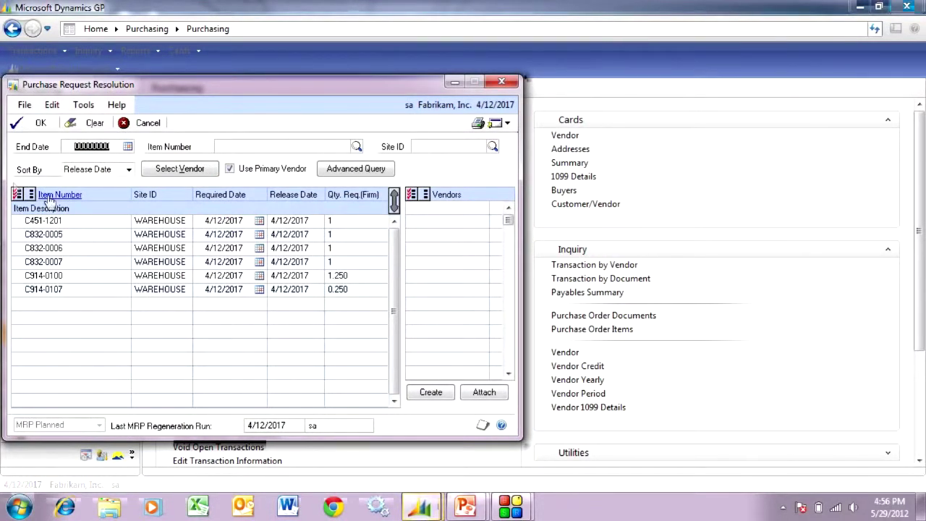
pyautogui.click(17, 195)
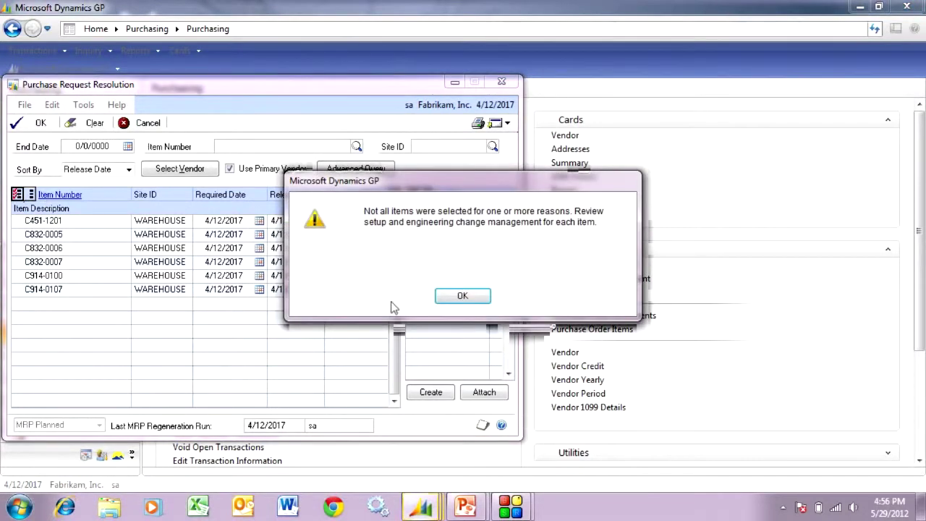
pyautogui.click(447, 296)
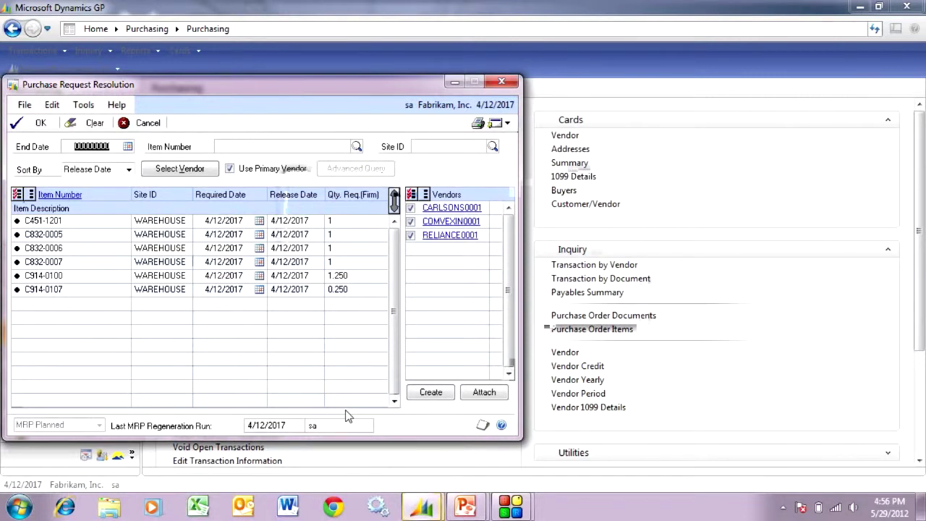
pyautogui.click(456, 209)
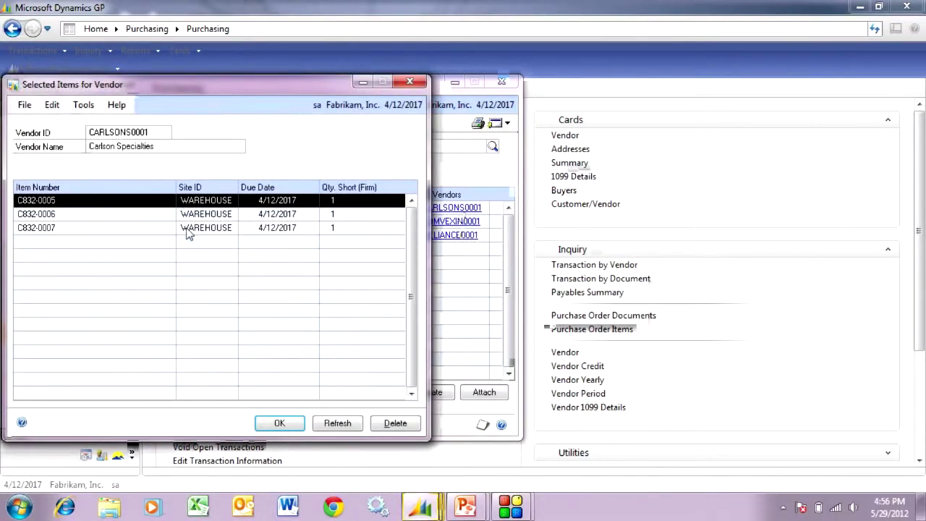
pyautogui.click(280, 423)
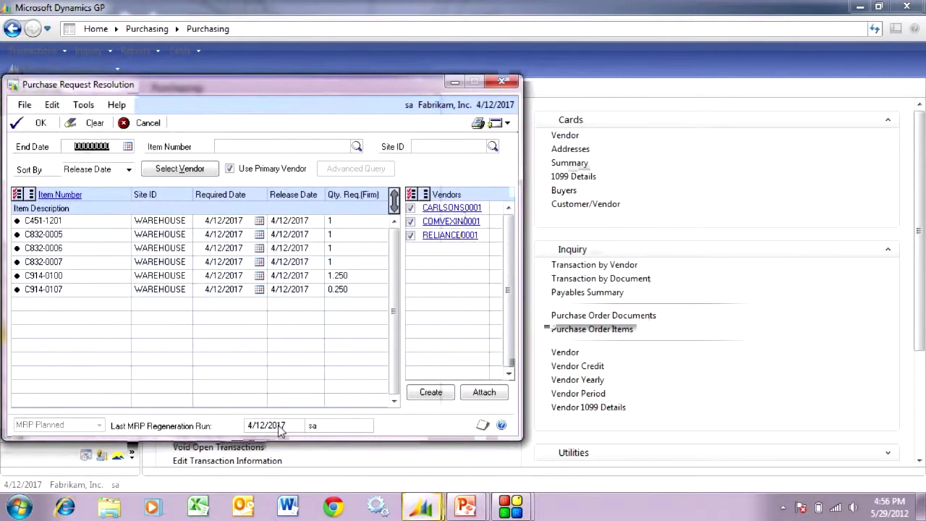
pyautogui.click(434, 395)
pyautogui.click(34, 123)
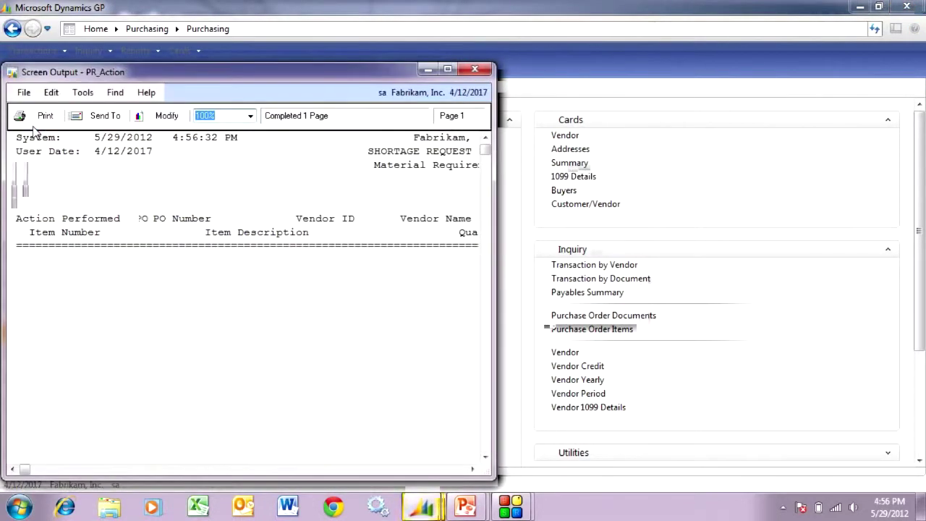
# Close the PR_Action report and bring up the latest purchase order in Purchase Order Entry.
pyautogui.click(478, 69)
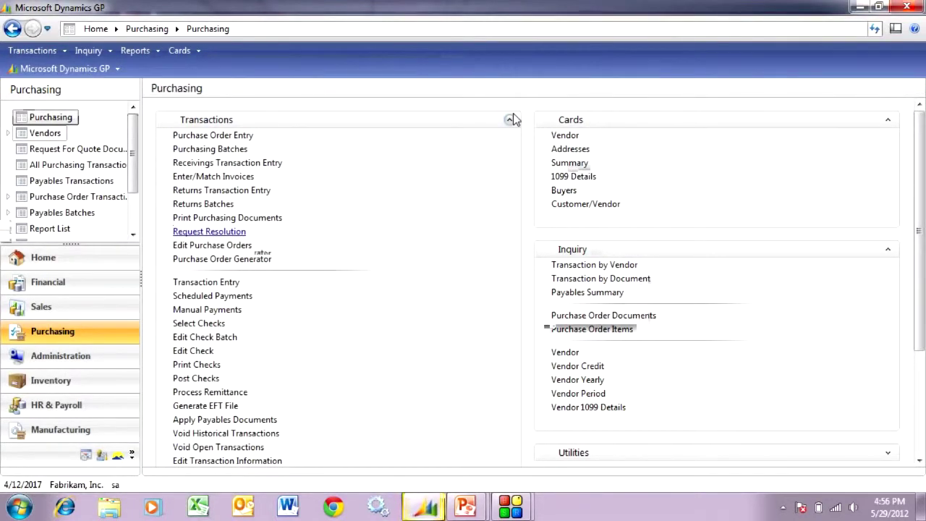
pyautogui.click(192, 135)
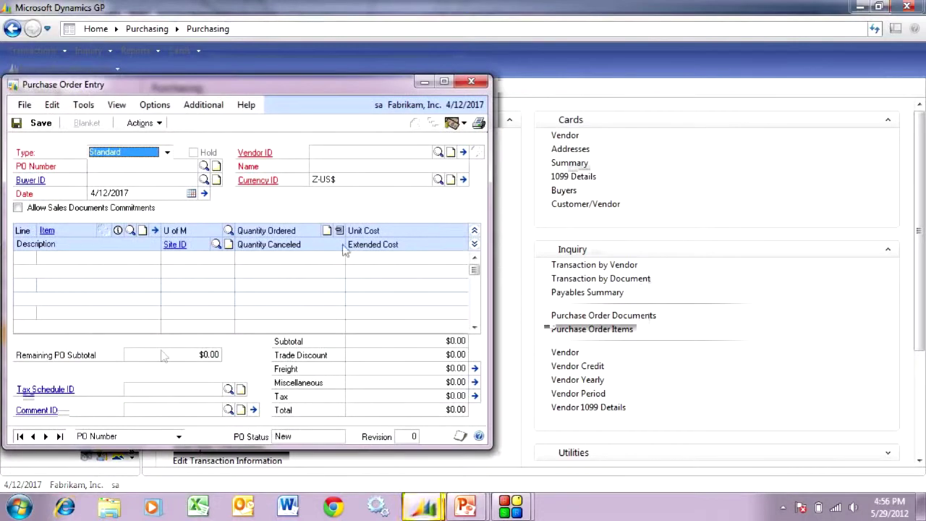
pyautogui.click(59, 437)
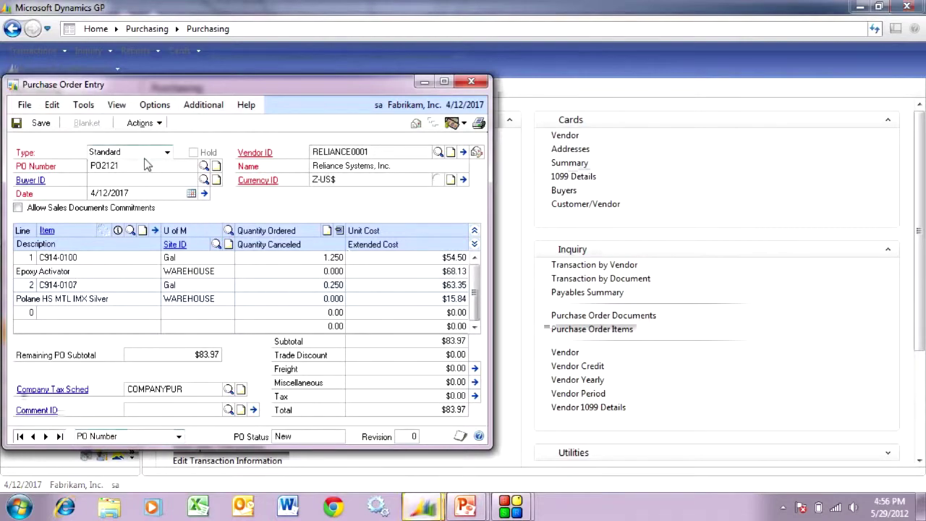
# Receive and invoice both PO items with vendor document number 3456 and post the $83.97 receipt.
pyautogui.click(139, 123)
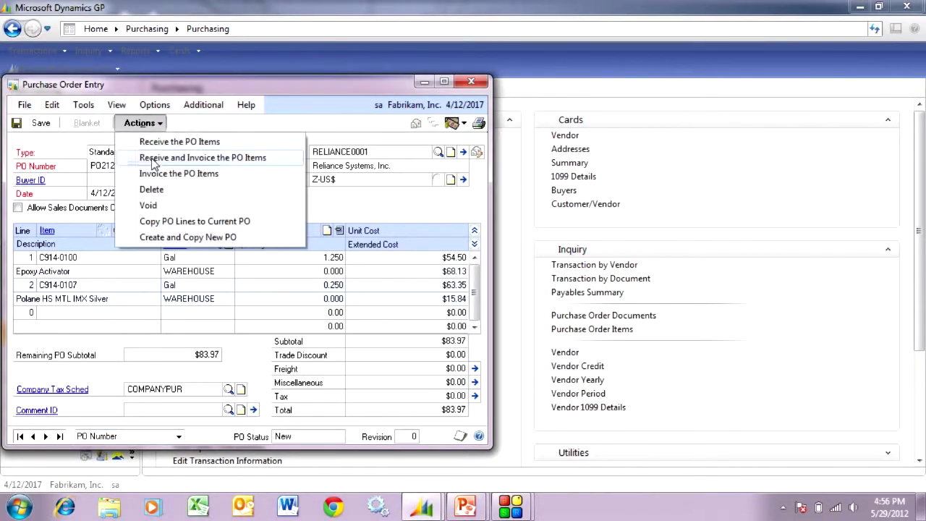
pyautogui.click(144, 159)
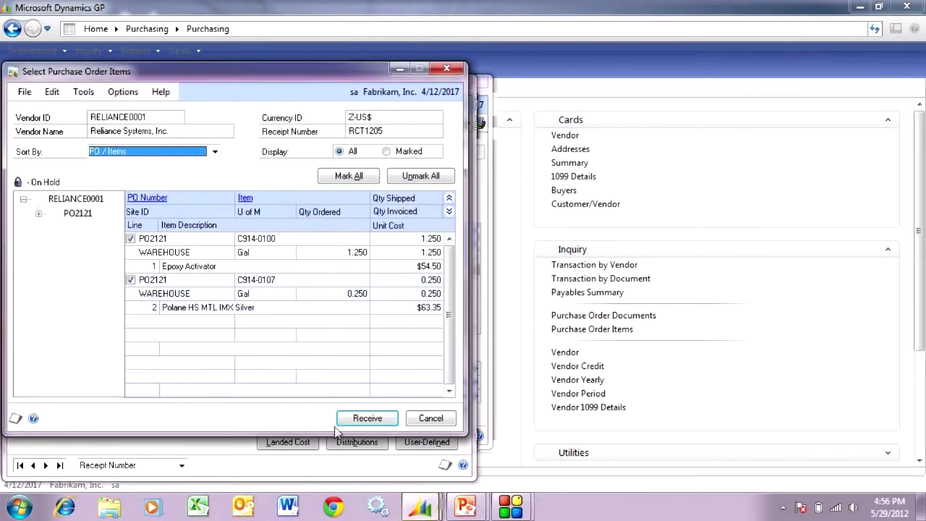
pyautogui.click(363, 421)
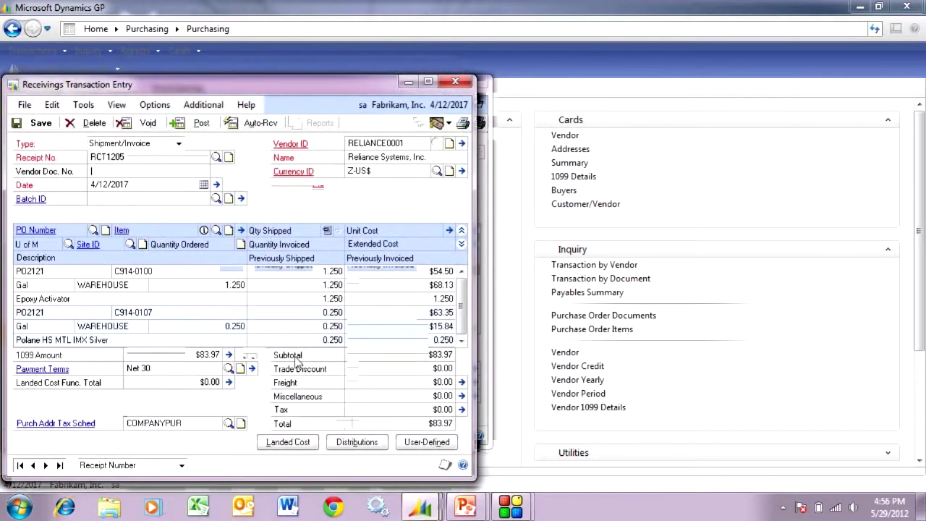
pyautogui.click(125, 170)
pyautogui.write('3456')
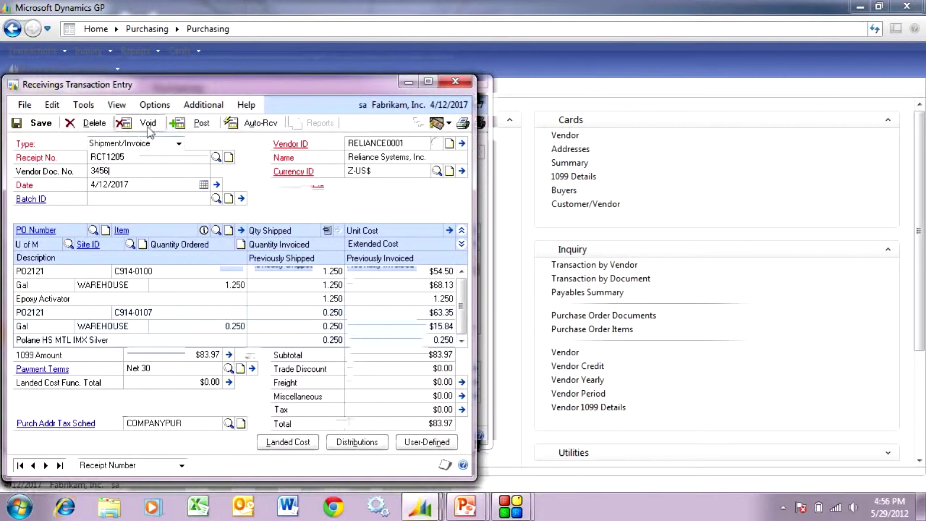
pyautogui.click(198, 124)
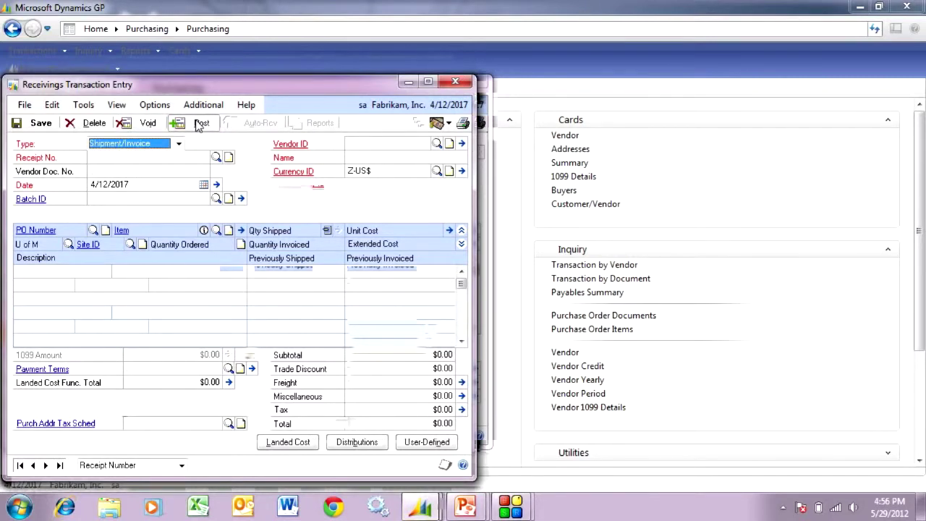
# Load manufacturing order MO0023 for item C221-1006 and set its MO status to Released.
pyautogui.click(455, 82)
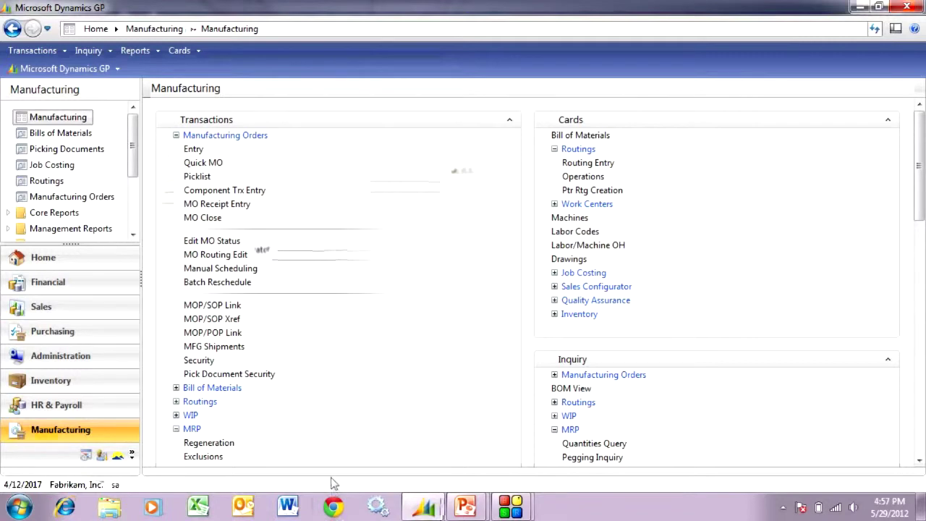
pyautogui.click(192, 149)
pyautogui.click(59, 435)
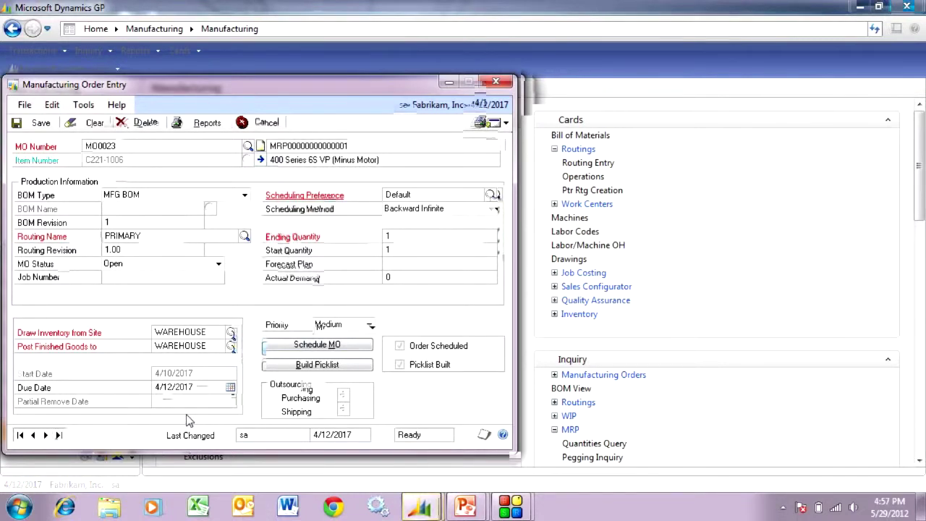
pyautogui.click(217, 264)
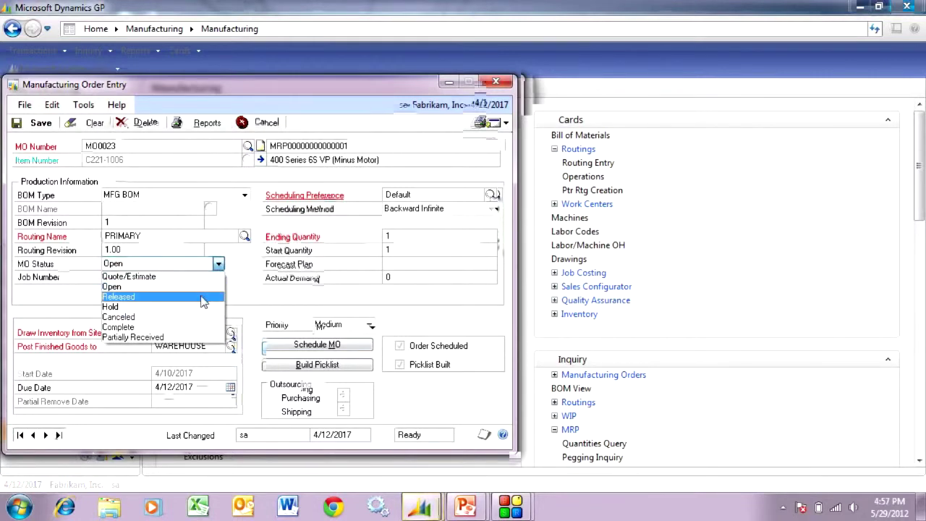
pyautogui.click(209, 296)
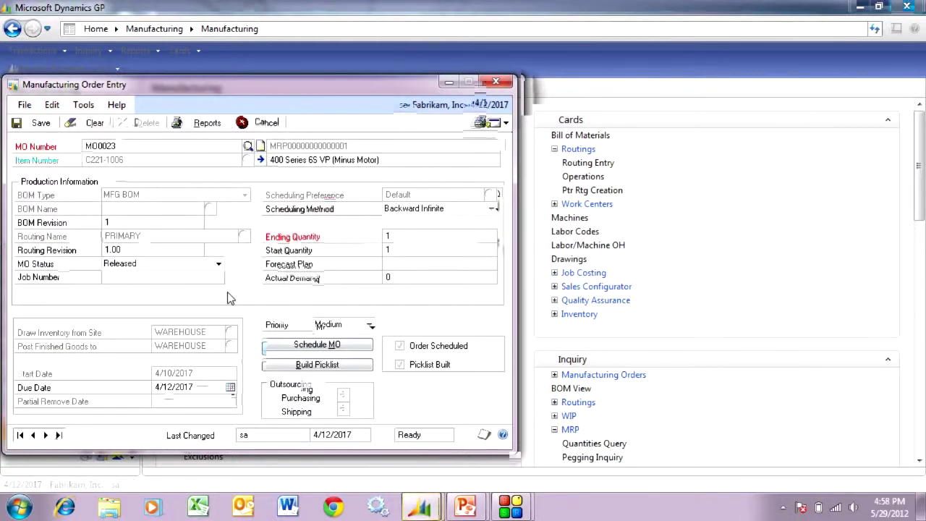
# Add all five MO0023 components to pick document PK040 in Component Transaction Entry.
pyautogui.click(501, 125)
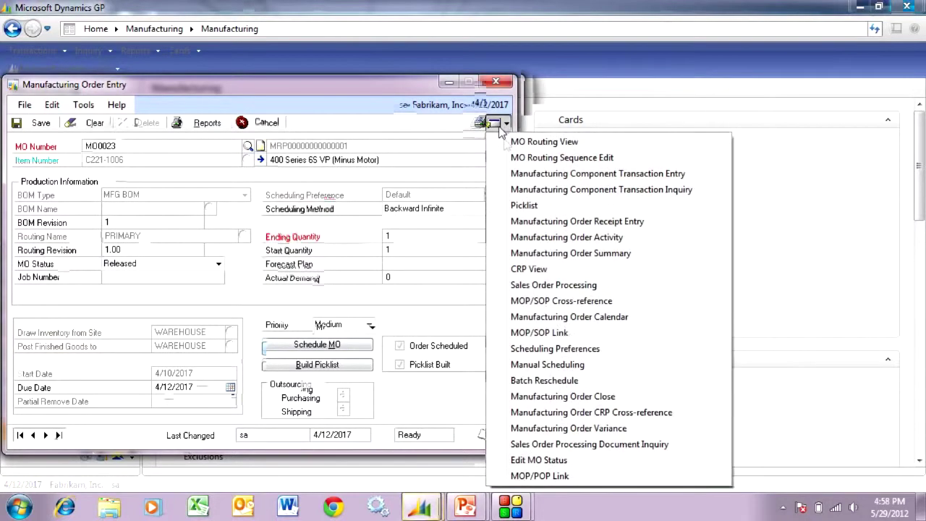
pyautogui.click(529, 174)
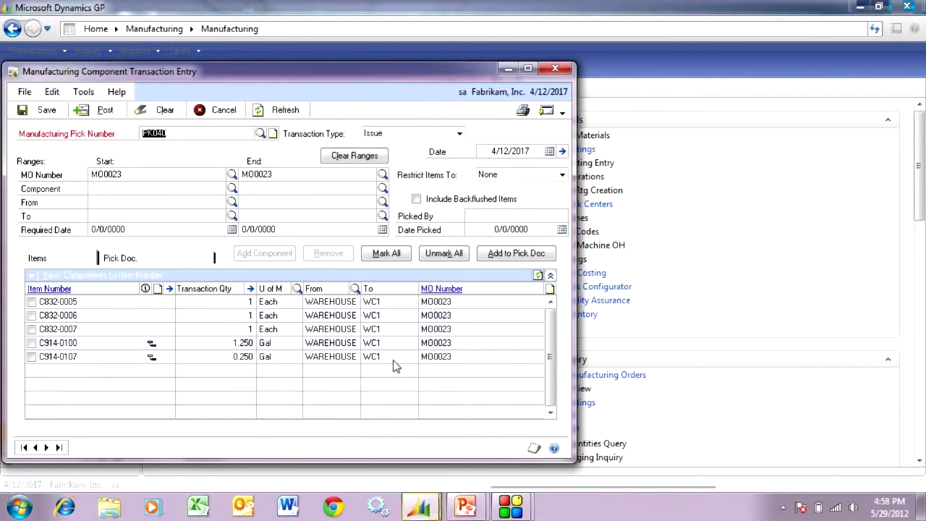
pyautogui.click(386, 253)
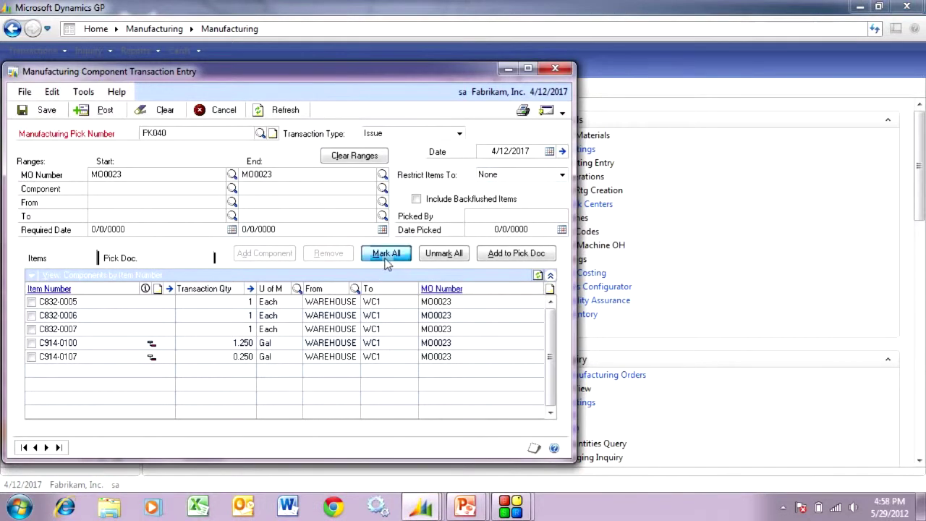
pyautogui.click(503, 254)
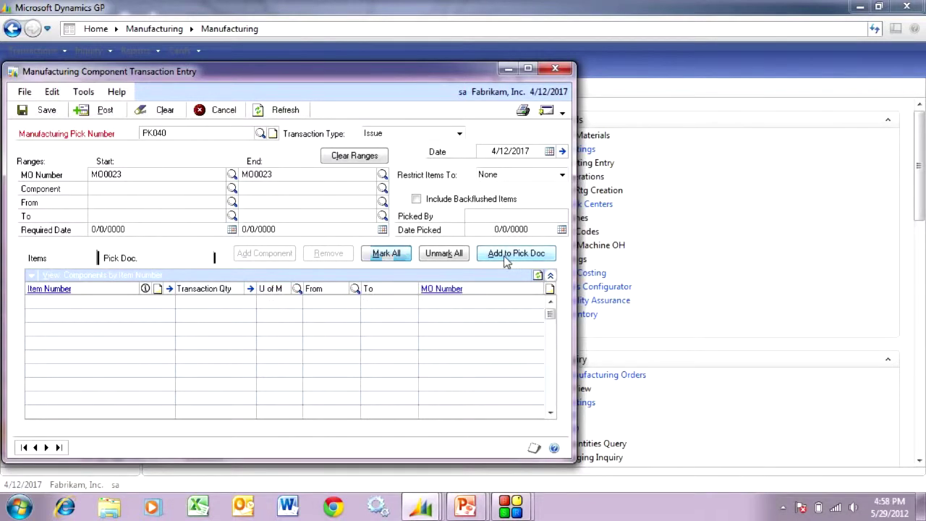
# Mark all PK040 pick lines, post the component issue, and close the window.
pyautogui.click(149, 259)
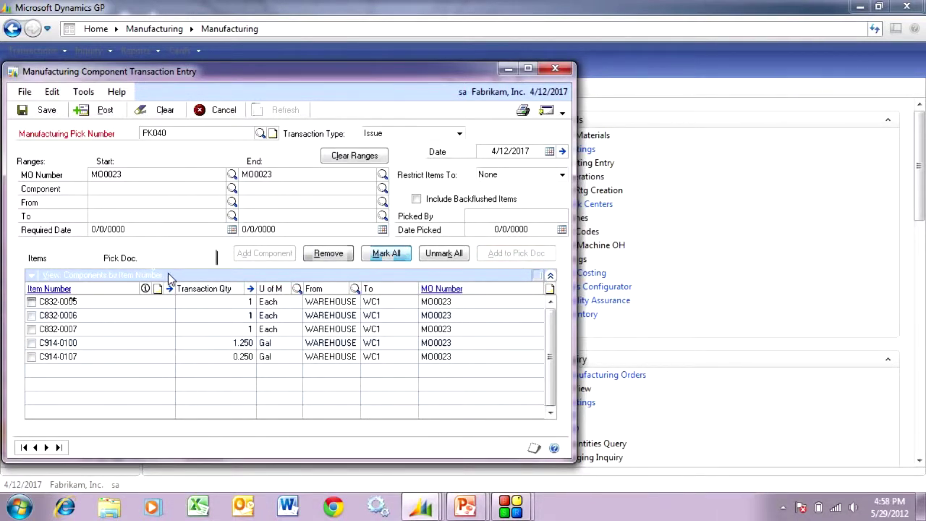
pyautogui.click(383, 255)
pyautogui.click(102, 112)
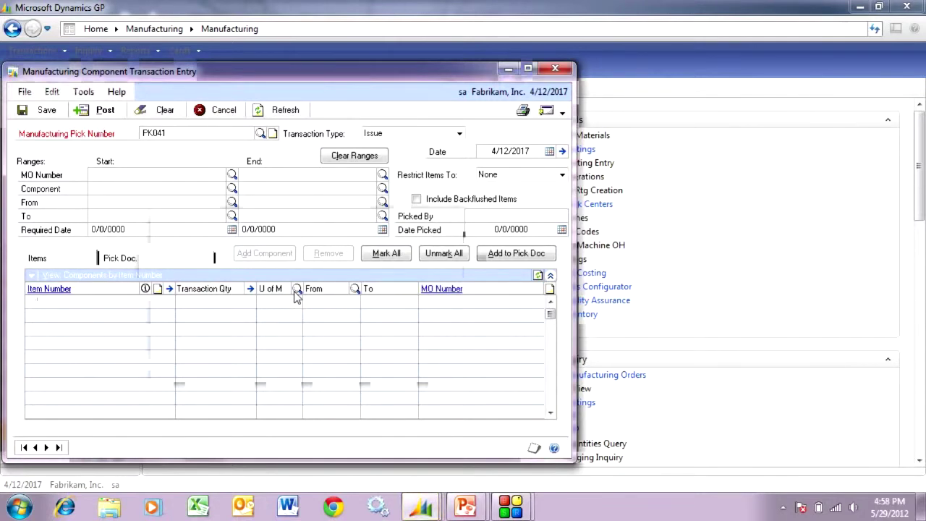
pyautogui.click(554, 68)
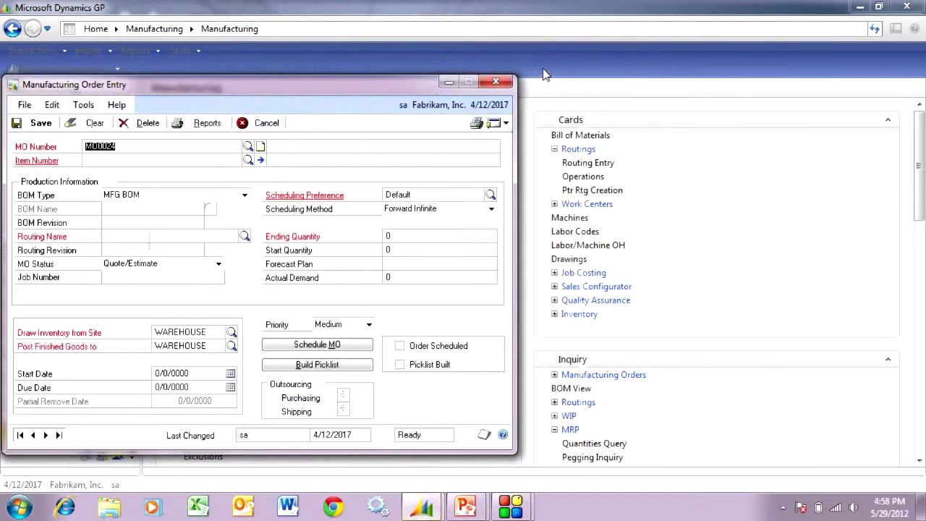
# Post receipt RCT0016 of one C221-1006 from MO0023 into WAREHOUSE, accepting the WIP cost warning.
pyautogui.click(59, 435)
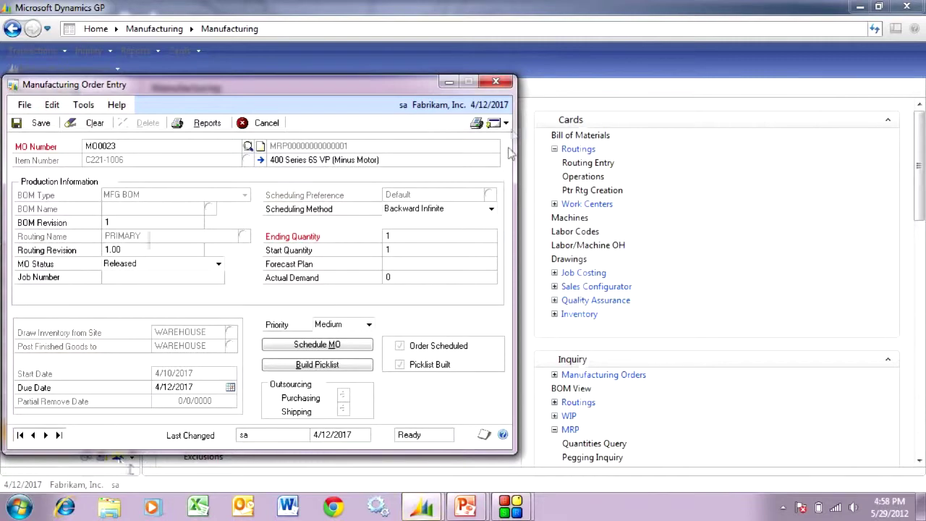
pyautogui.click(504, 124)
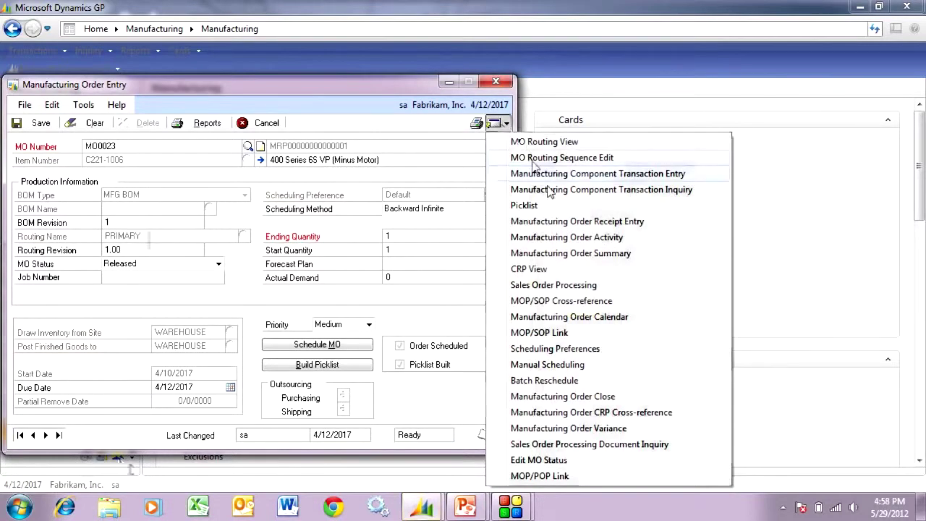
pyautogui.click(561, 221)
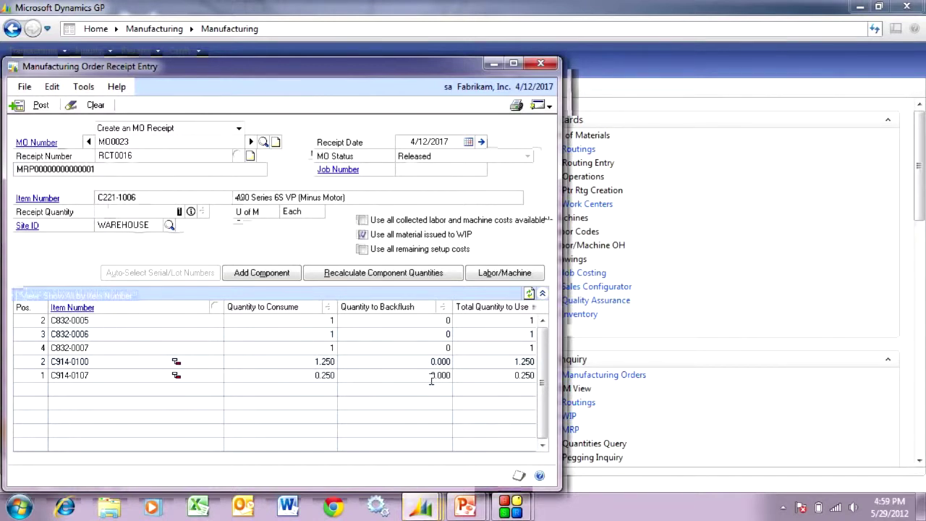
pyautogui.click(38, 106)
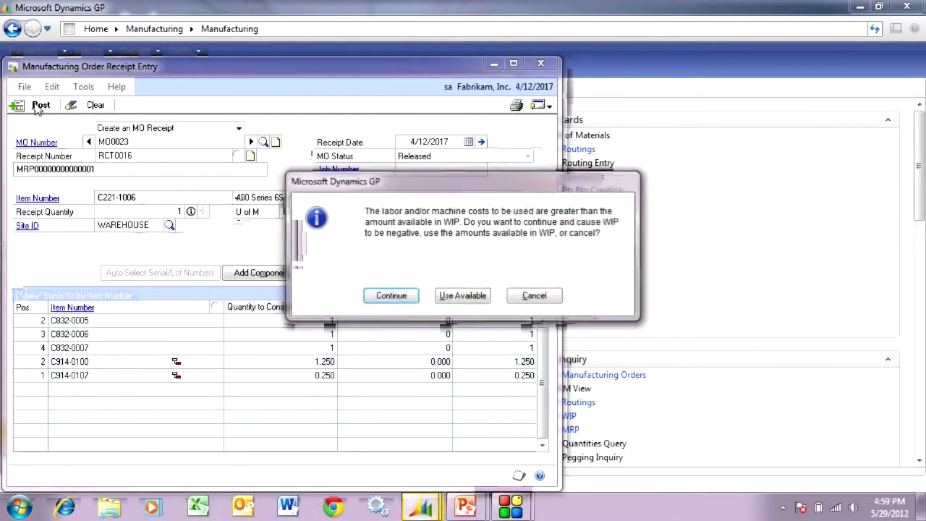
pyautogui.click(391, 296)
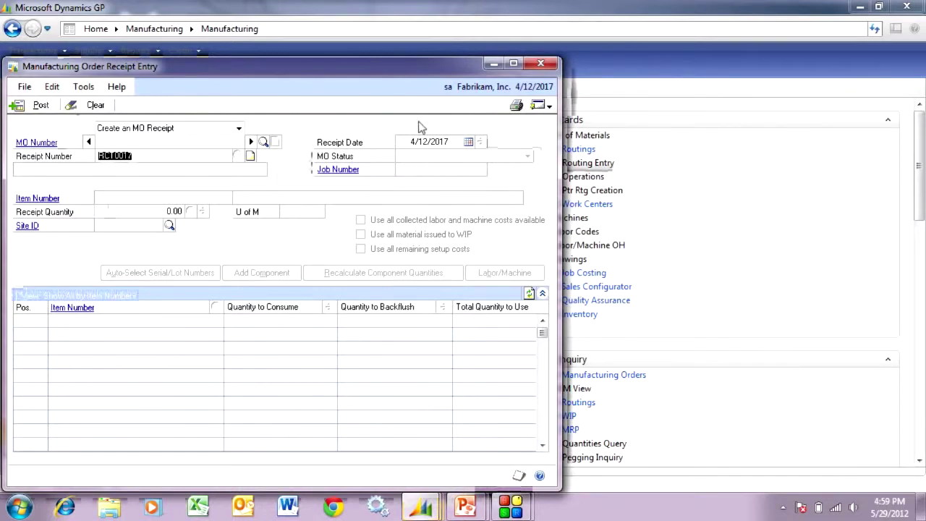
pyautogui.click(539, 63)
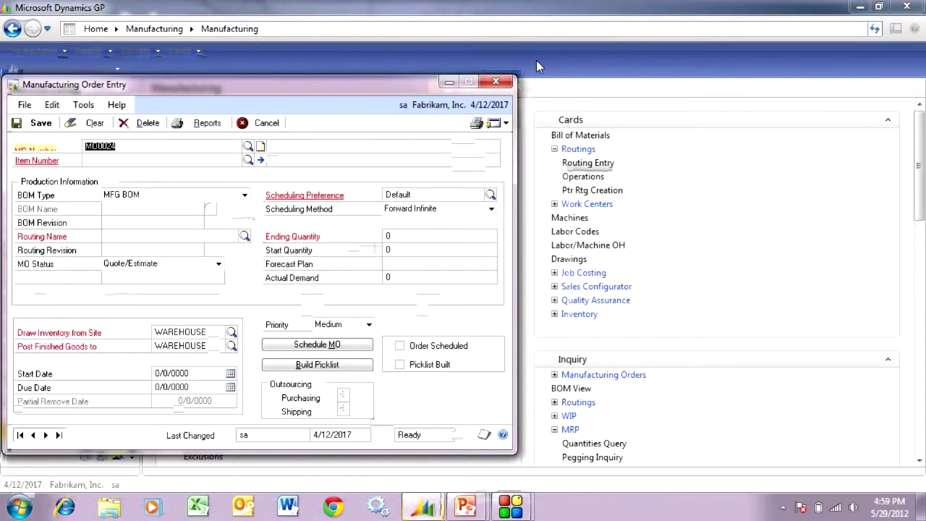
pyautogui.click(59, 434)
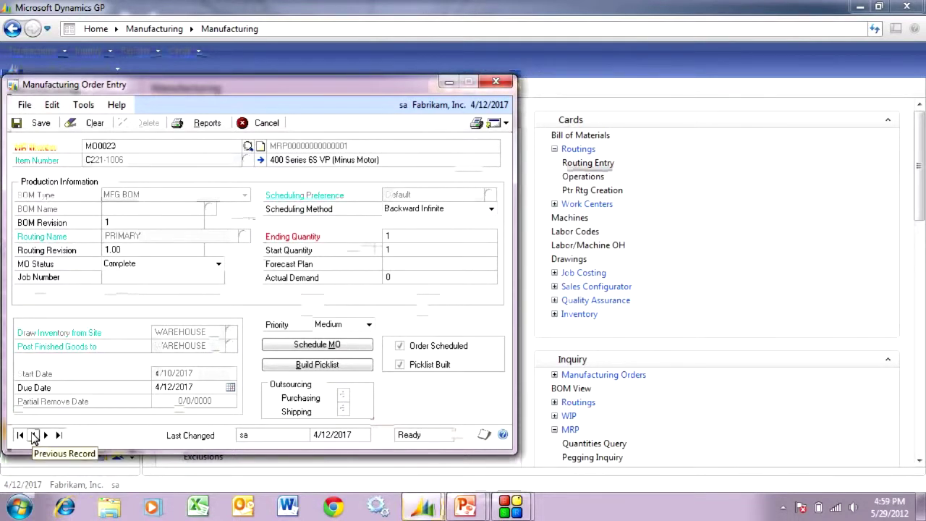
# Go back to MO0022 for C214-6001 and set its status to Released.
pyautogui.click(34, 435)
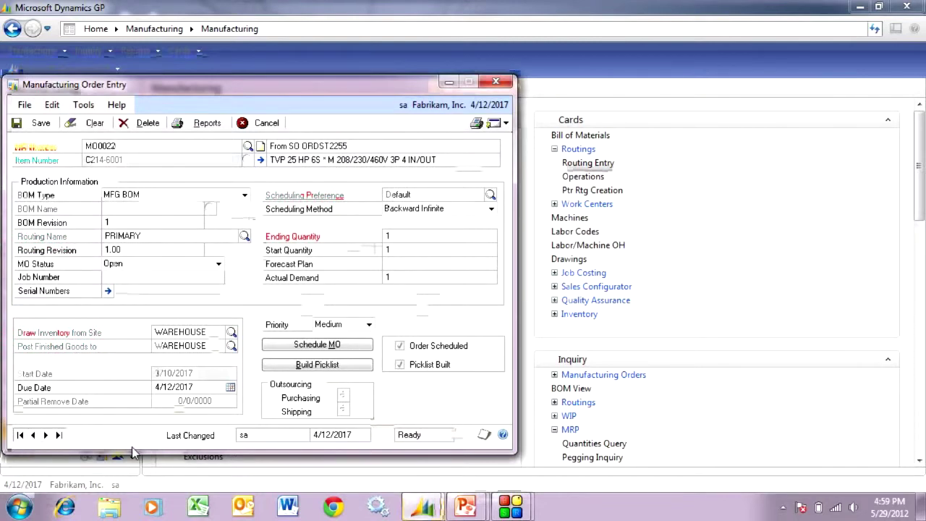
pyautogui.click(178, 264)
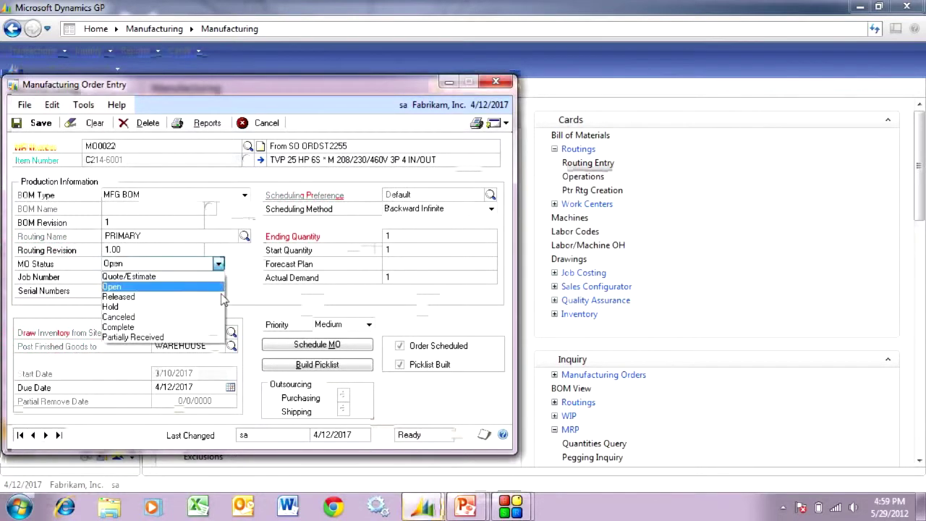
pyautogui.click(179, 304)
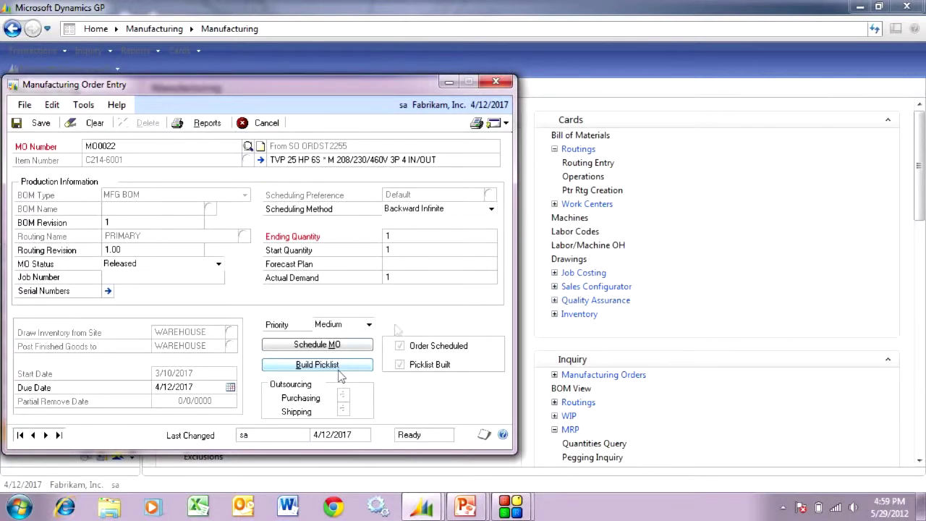
pyautogui.click(497, 124)
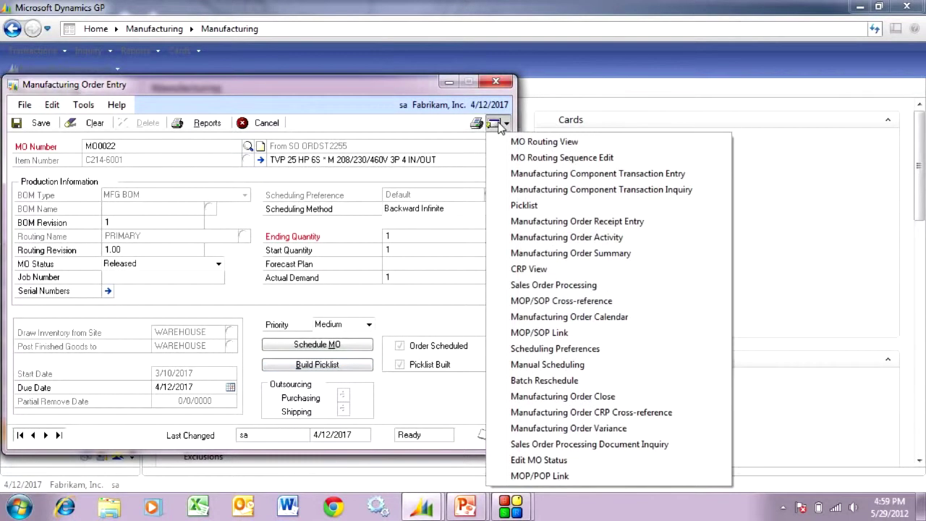
# Put components C221-1006 and C451-1201 on pick document PK042 and post the issue to MO0022.
pyautogui.click(517, 174)
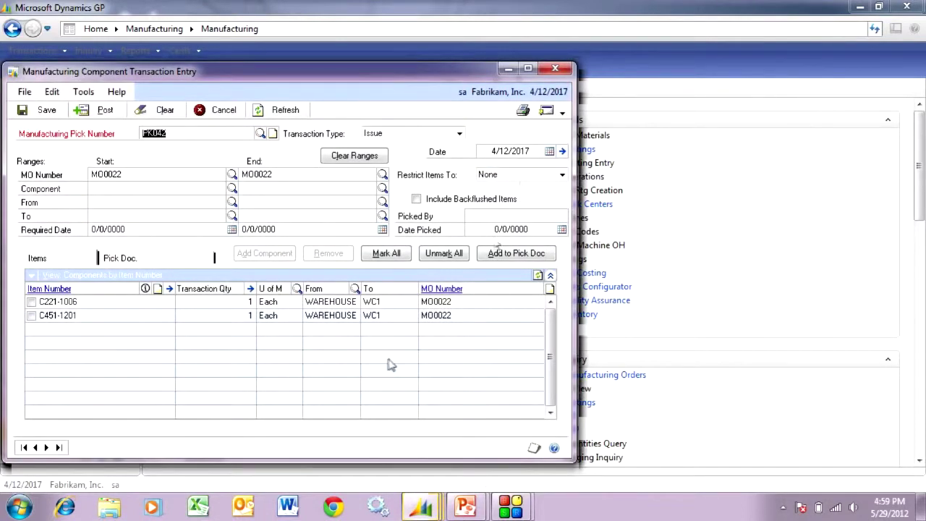
pyautogui.click(386, 253)
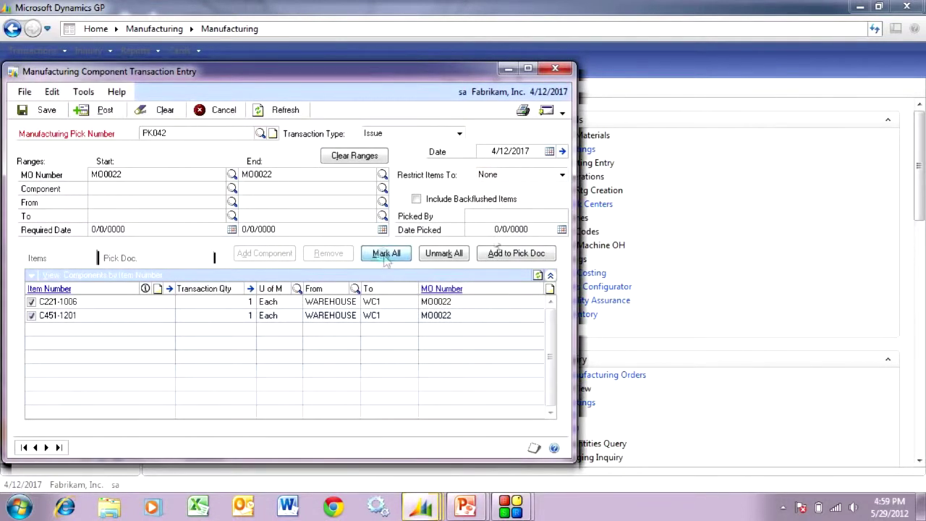
pyautogui.click(511, 256)
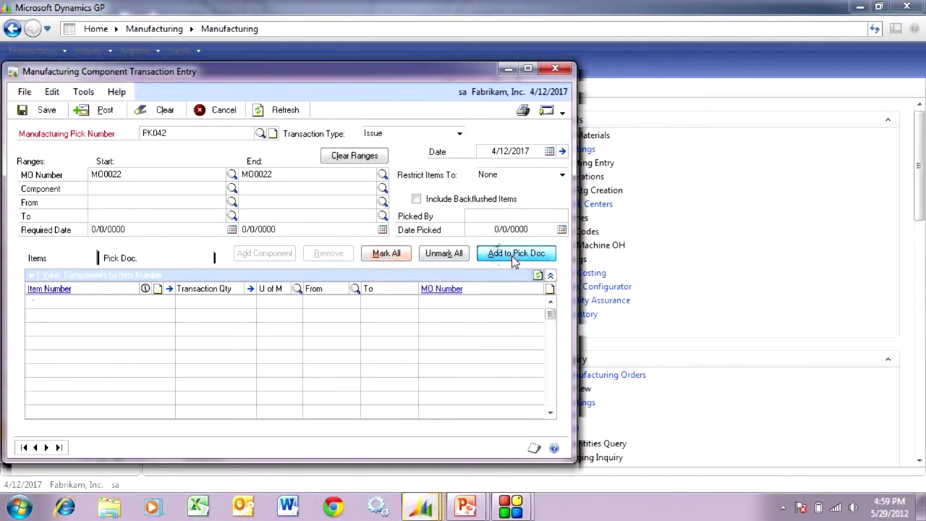
pyautogui.click(172, 259)
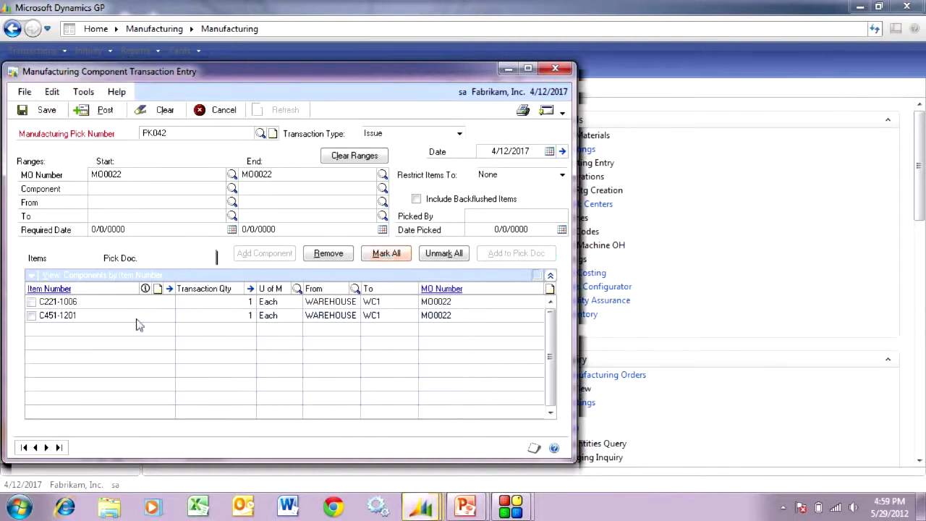
pyautogui.click(389, 256)
pyautogui.click(106, 110)
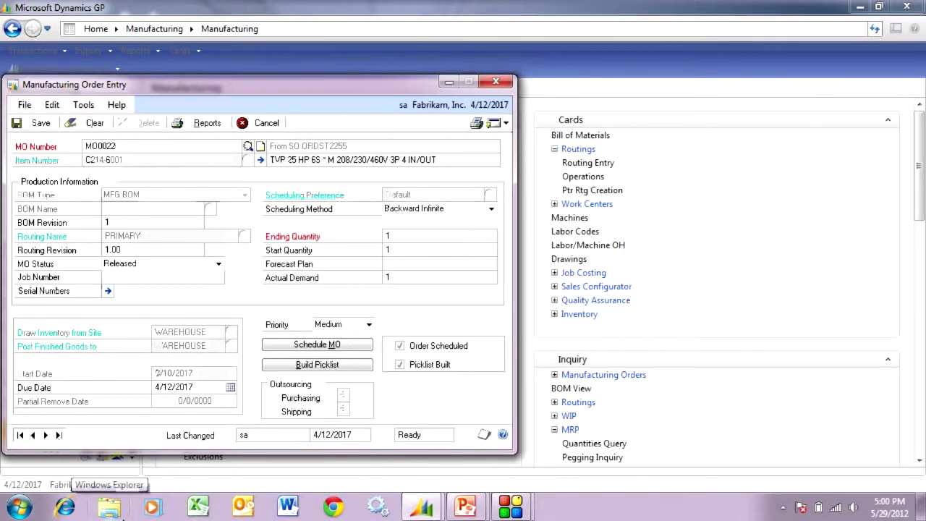
pyautogui.click(497, 125)
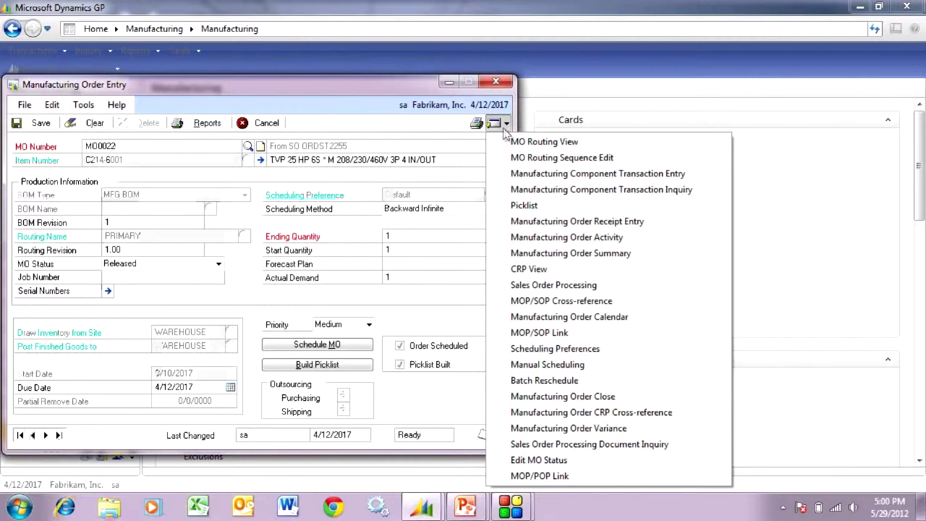
pyautogui.click(565, 427)
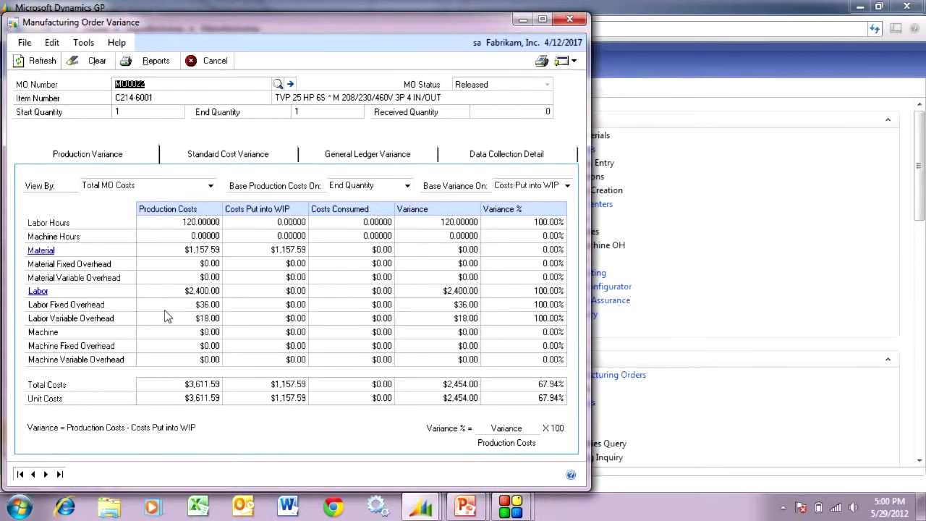
pyautogui.click(570, 19)
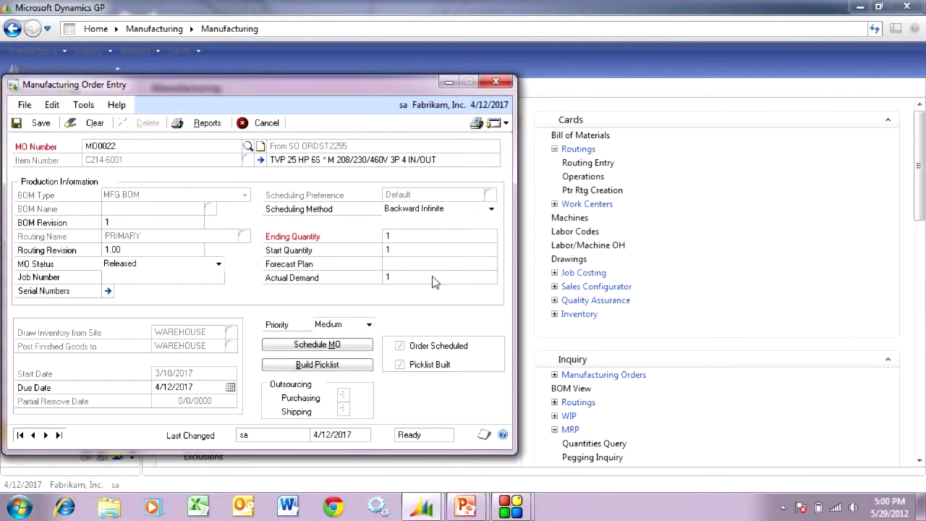
# Start receipt RCT0017 of 1 C214-6001 with auto-generated serial 2011-TVP-000007.
pyautogui.click(503, 123)
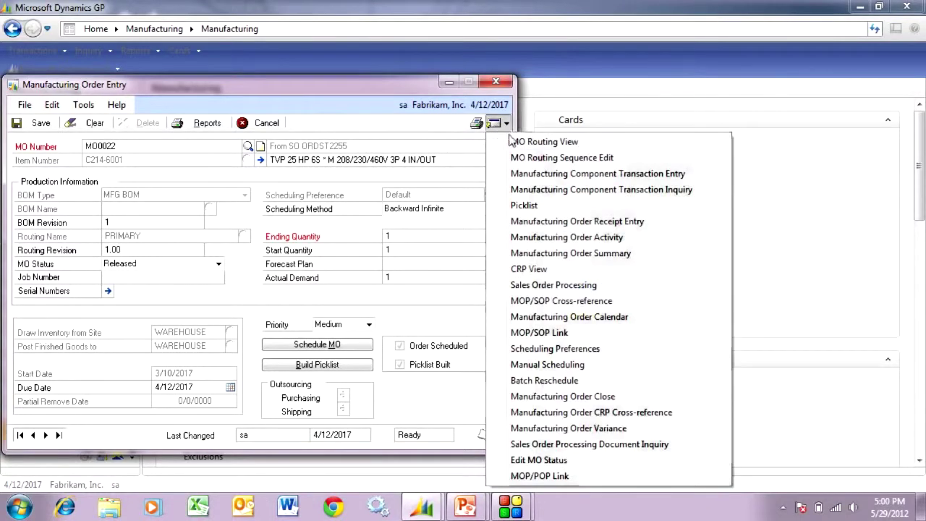
pyautogui.click(554, 221)
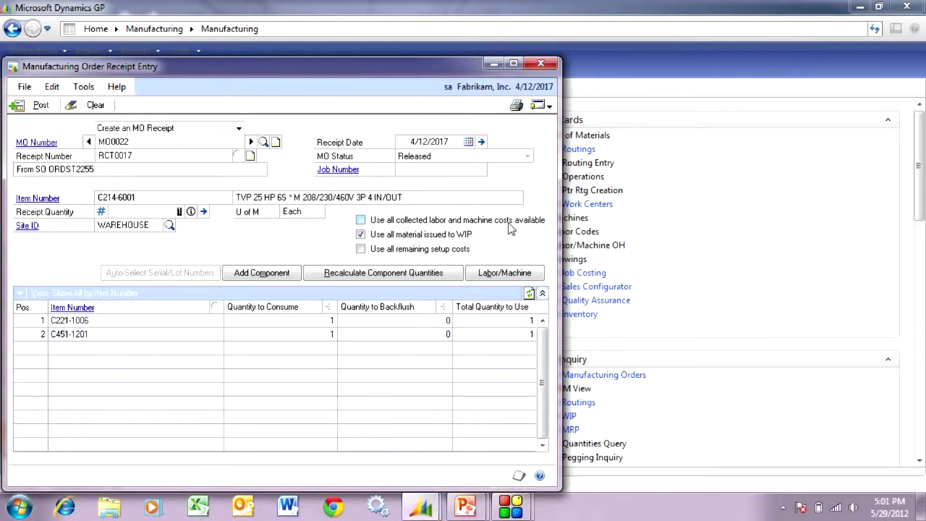
pyautogui.write('1')
pyautogui.click(203, 212)
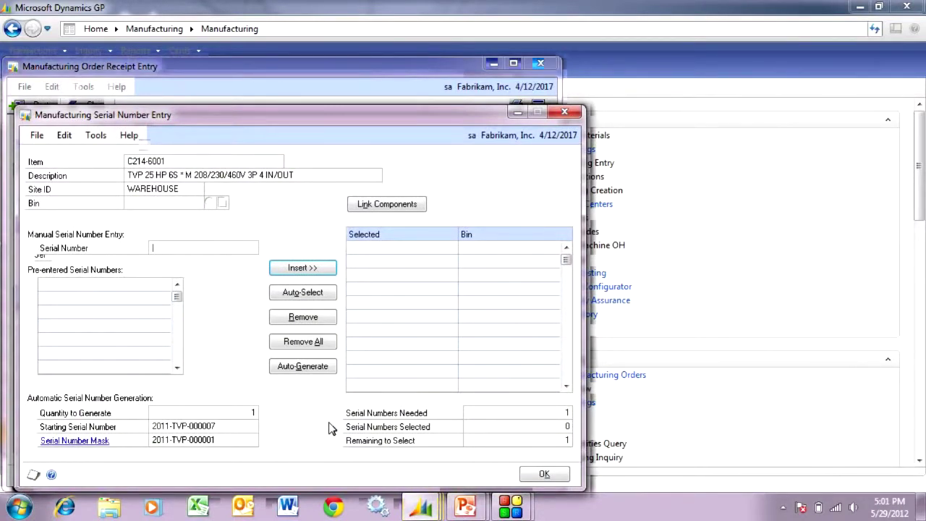
pyautogui.click(302, 367)
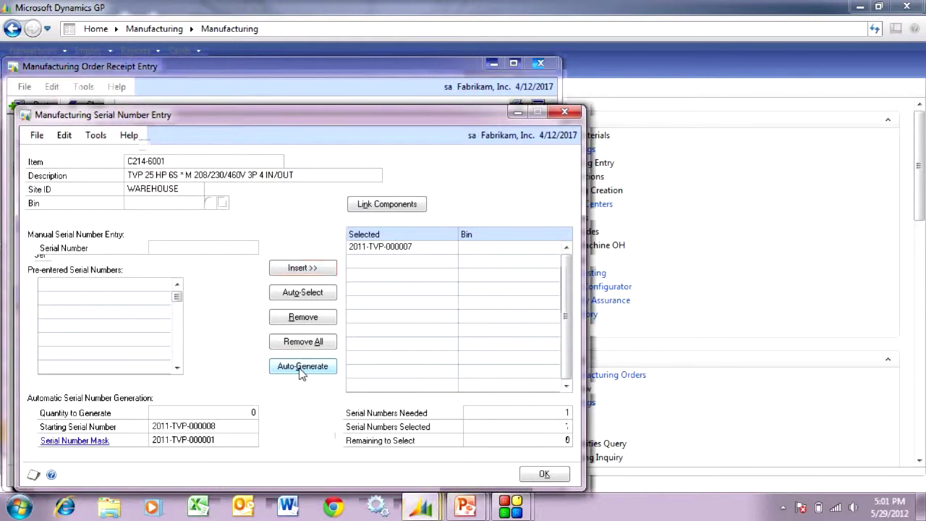
pyautogui.click(553, 478)
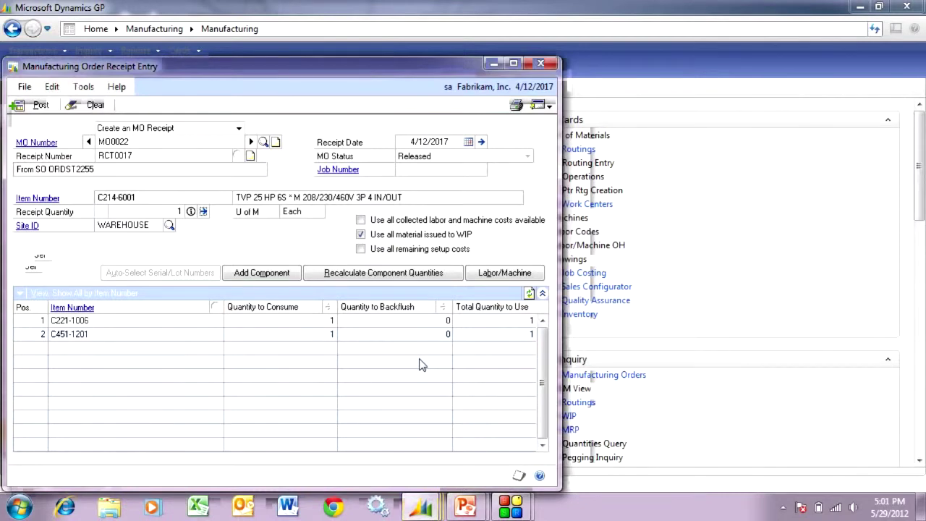
pyautogui.click(37, 108)
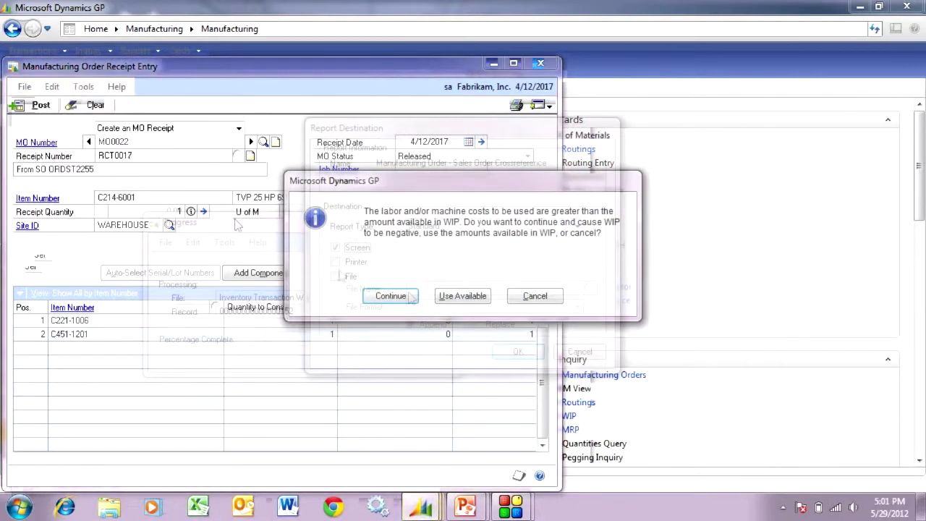
# Finish posting the MO0022 receipt despite negative WIP costs and enlarge the cross-reference report.
pyautogui.click(518, 352)
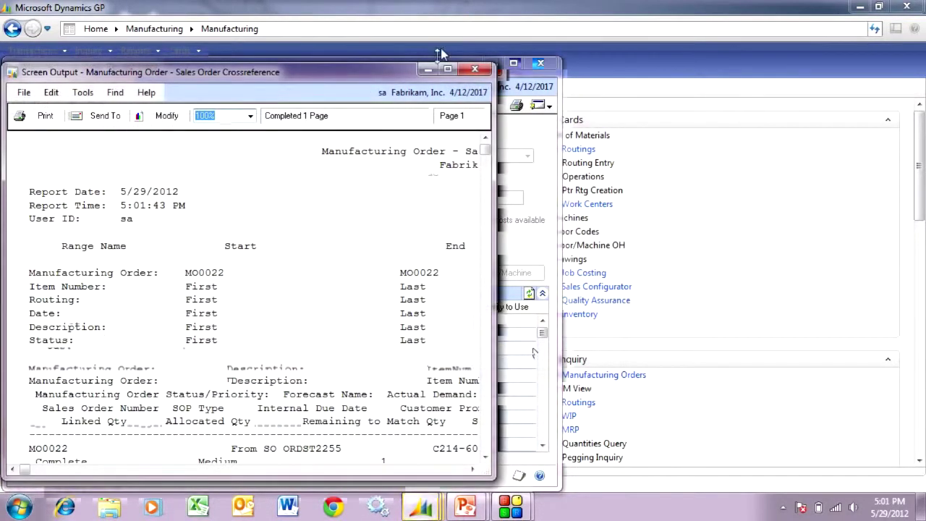
pyautogui.click(448, 69)
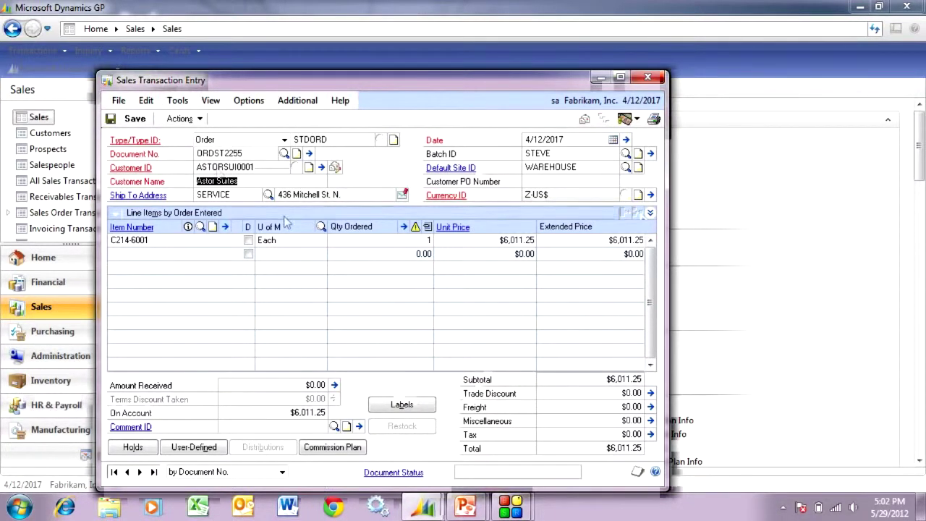
pyautogui.click(181, 118)
# Transfer sales order ORDST2255 to an invoice, including totals and deposits, without a transfer log.
pyautogui.click(189, 137)
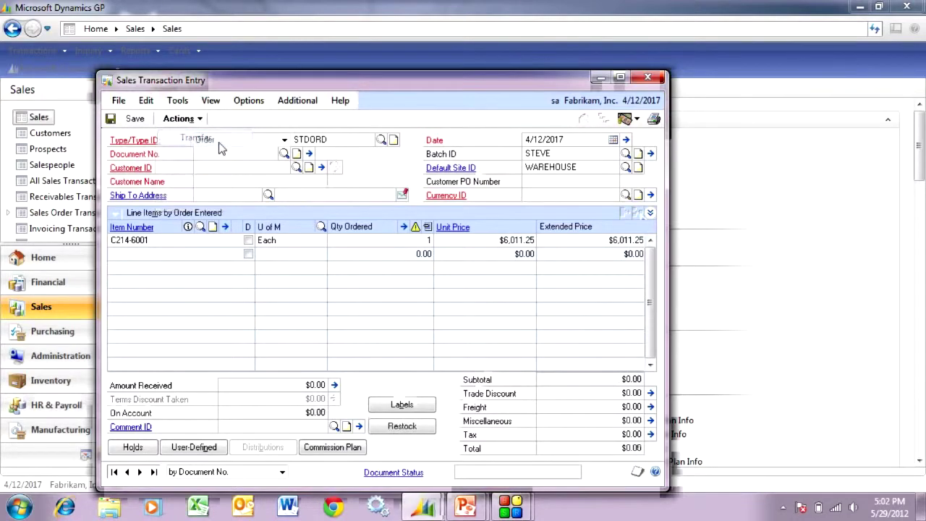
pyautogui.click(160, 319)
pyautogui.click(173, 334)
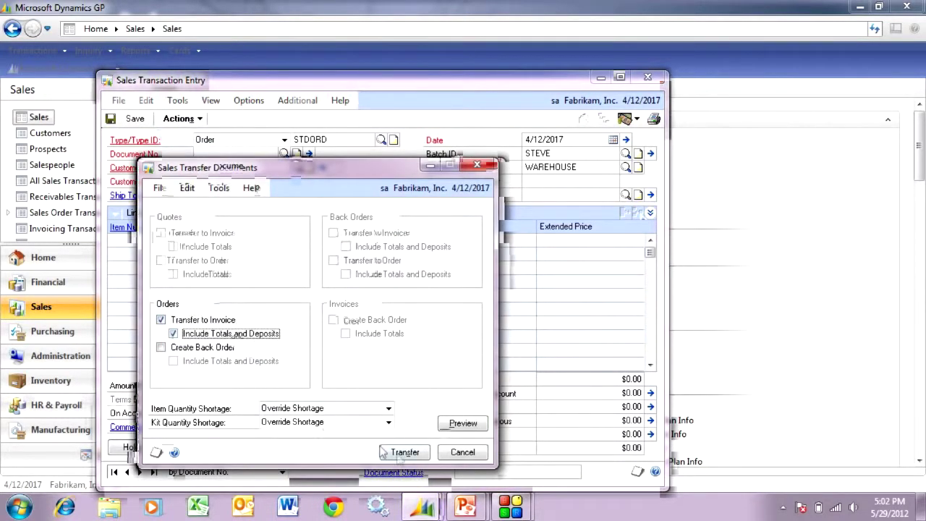
pyautogui.click(405, 452)
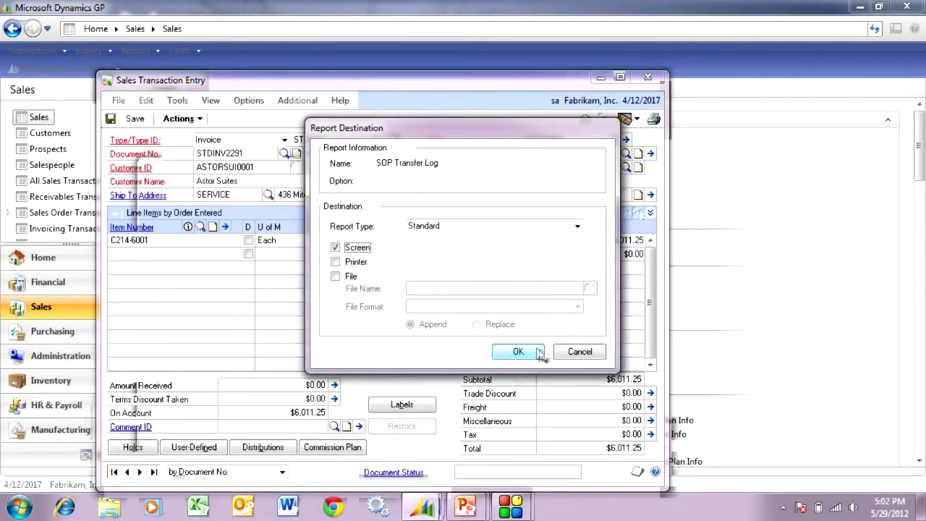
pyautogui.click(568, 351)
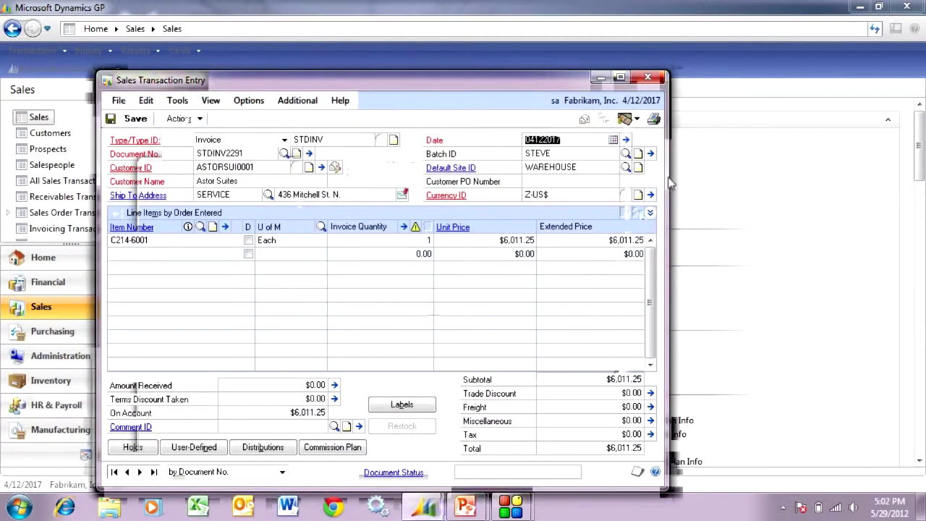
# Print invoice STDINV2291 to screen with Invoices included.
pyautogui.click(653, 118)
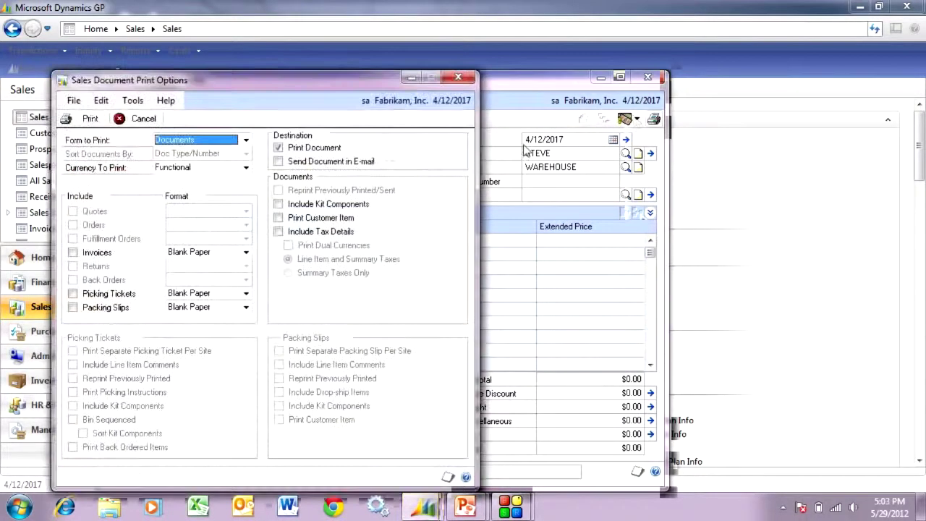
pyautogui.click(72, 252)
pyautogui.click(86, 118)
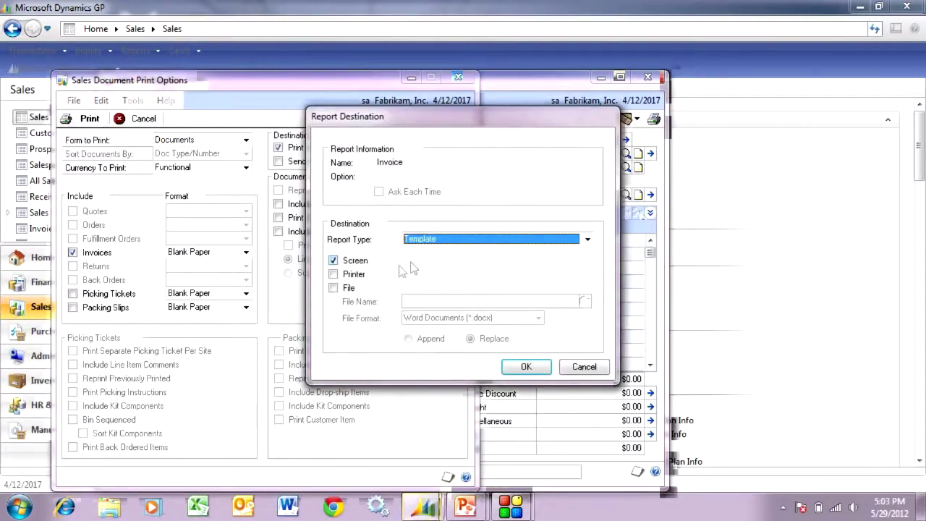
pyautogui.click(525, 367)
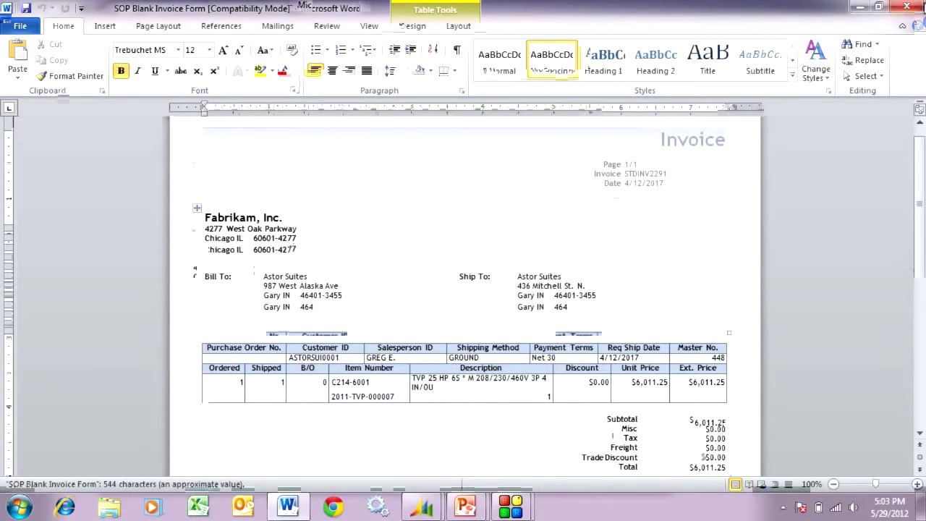
# Close the SOP Blank Invoice Form for STDINV2291 in Word.
pyautogui.click(919, 16)
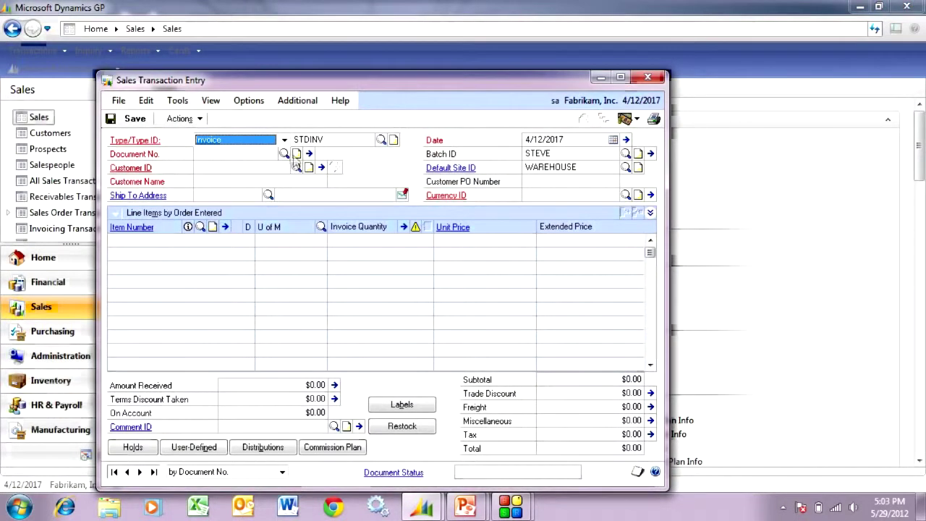
# Reload invoice STDINV2291 from the document list and delete its Batch ID.
pyautogui.click(285, 155)
pyautogui.moveTo(459, 264); pyautogui.dragTo(458, 355)
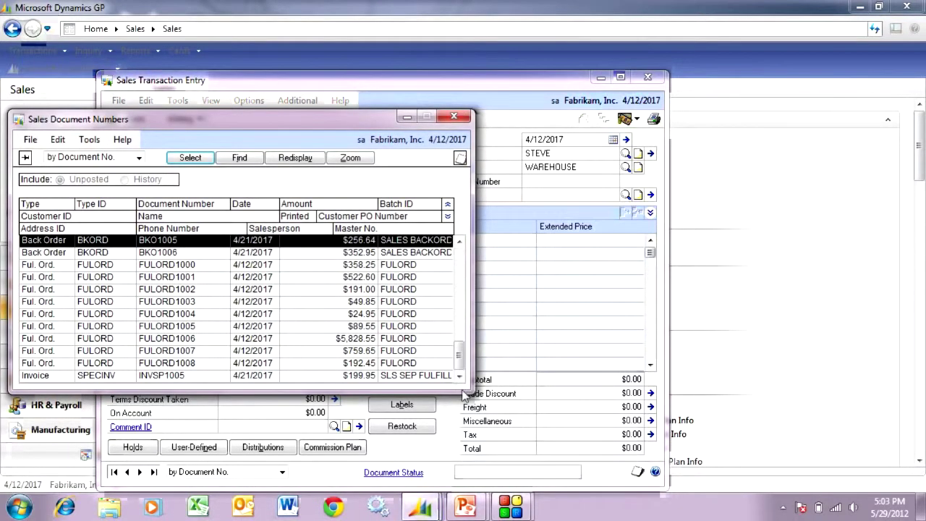
pyautogui.doubleClick(392, 375)
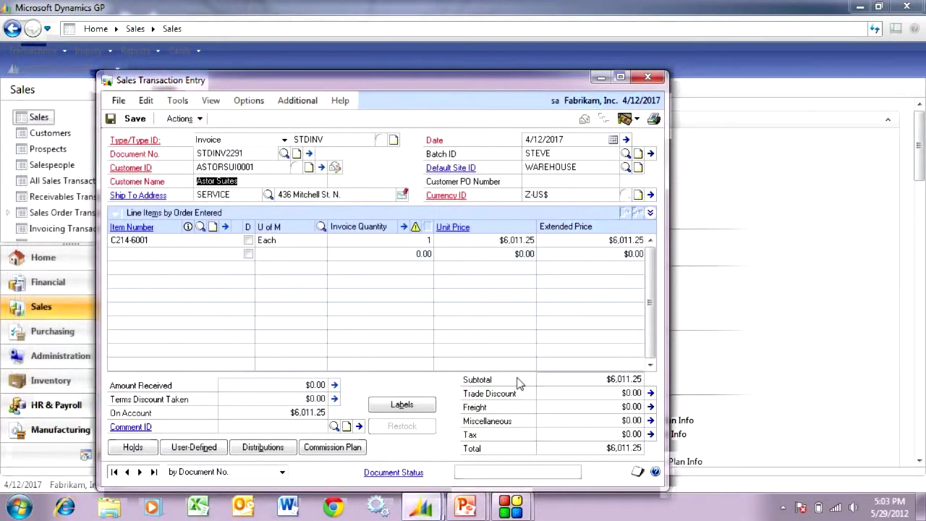
pyautogui.click(564, 153)
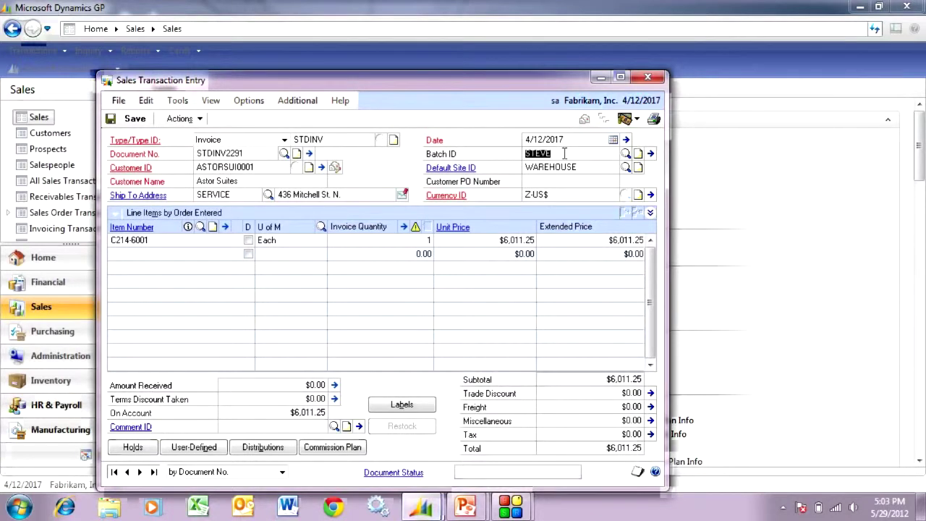
pyautogui.press('BackSpace')
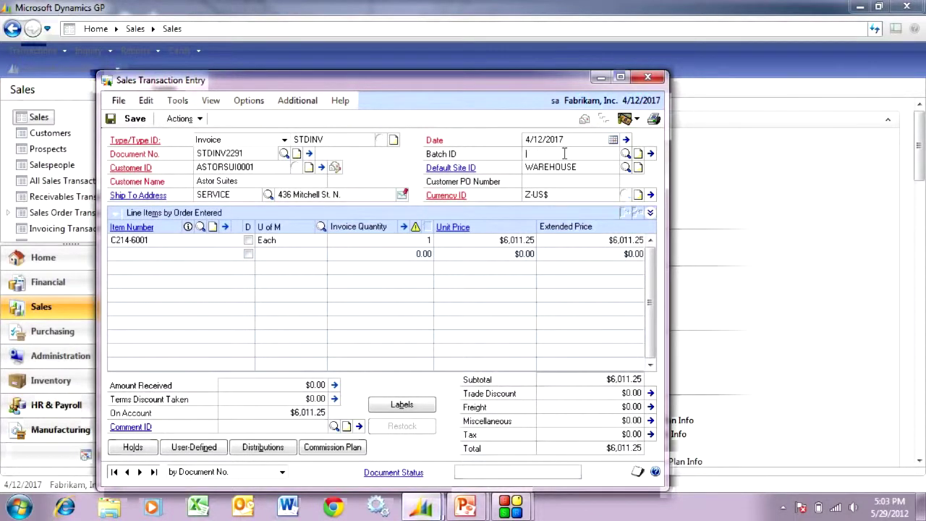